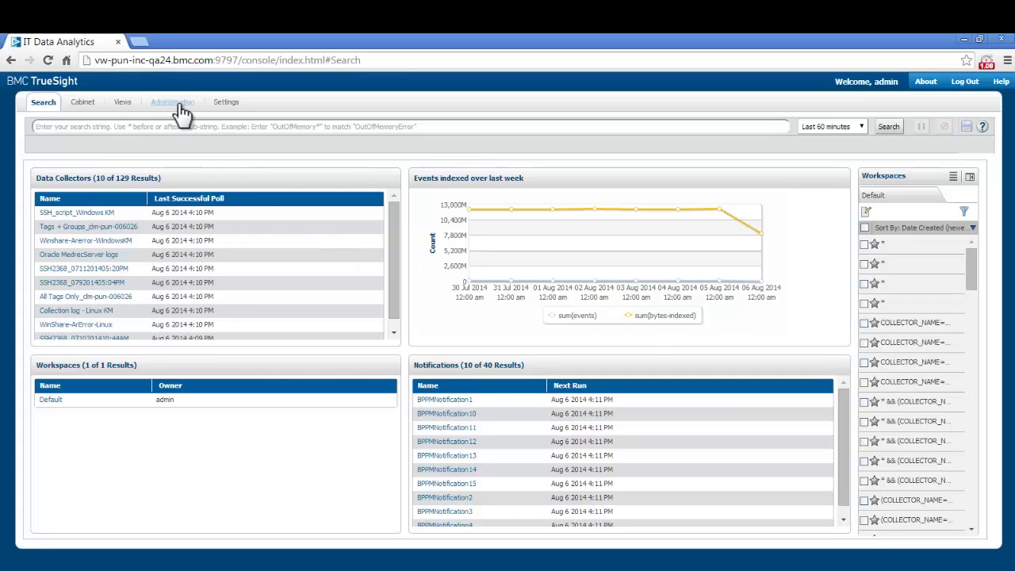
# - Start a new data collector of type Upload File
pyautogui.click(174, 103)
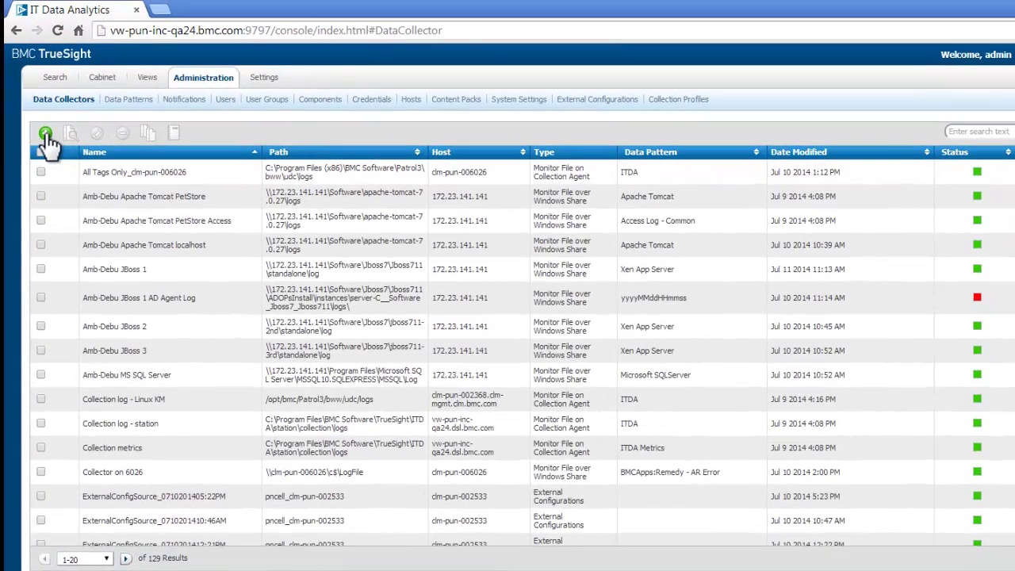
pyautogui.click(45, 133)
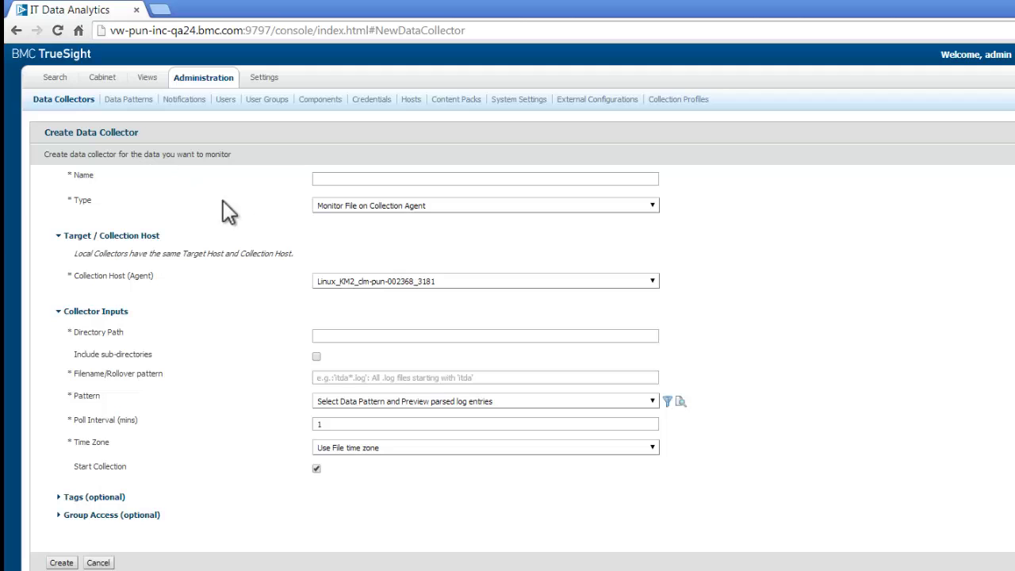
pyautogui.click(654, 209)
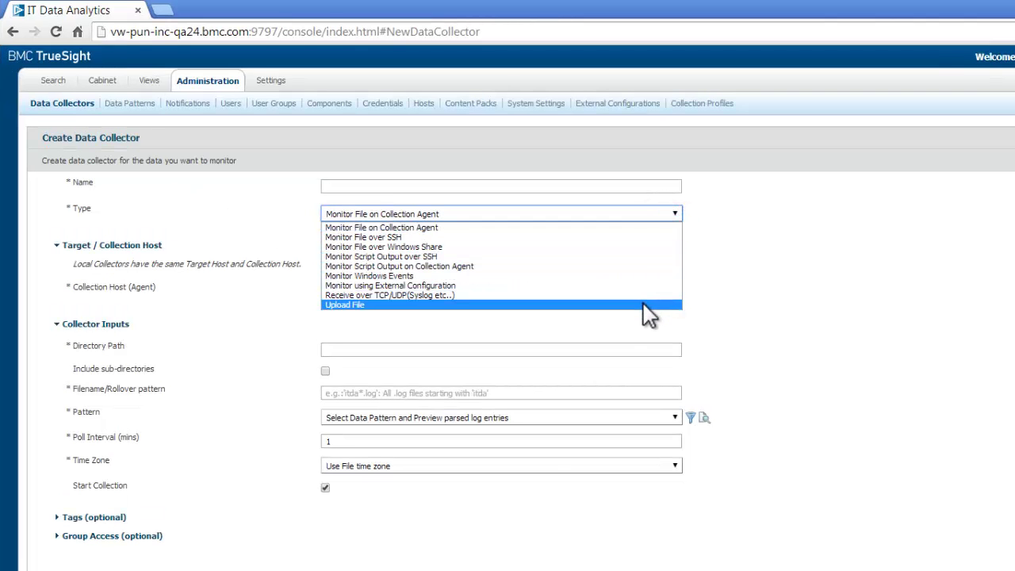
pyautogui.click(645, 306)
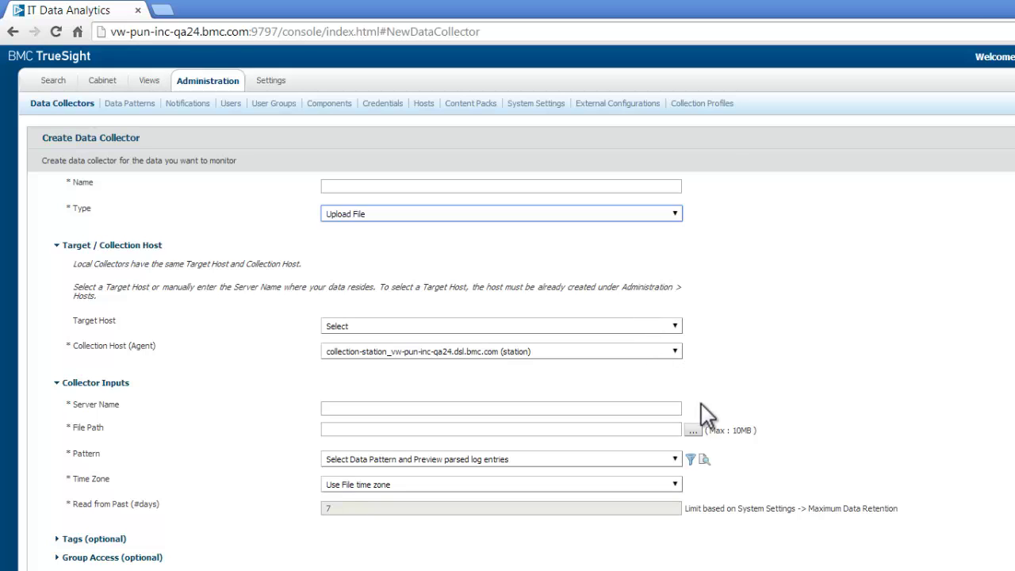
# - Choose SQL sample log file.txt as the collector's File Path
pyautogui.click(693, 431)
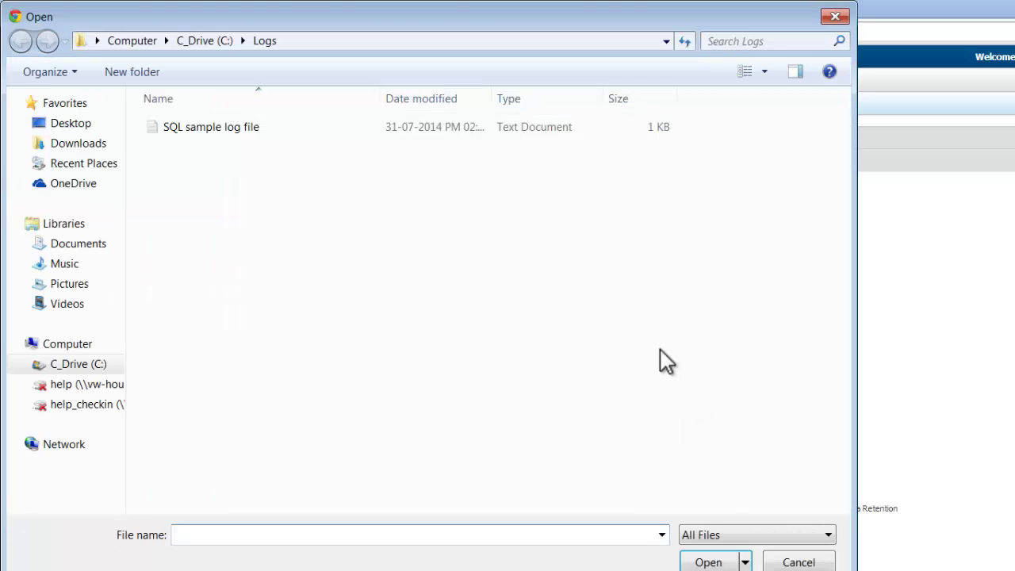
pyautogui.click(246, 129)
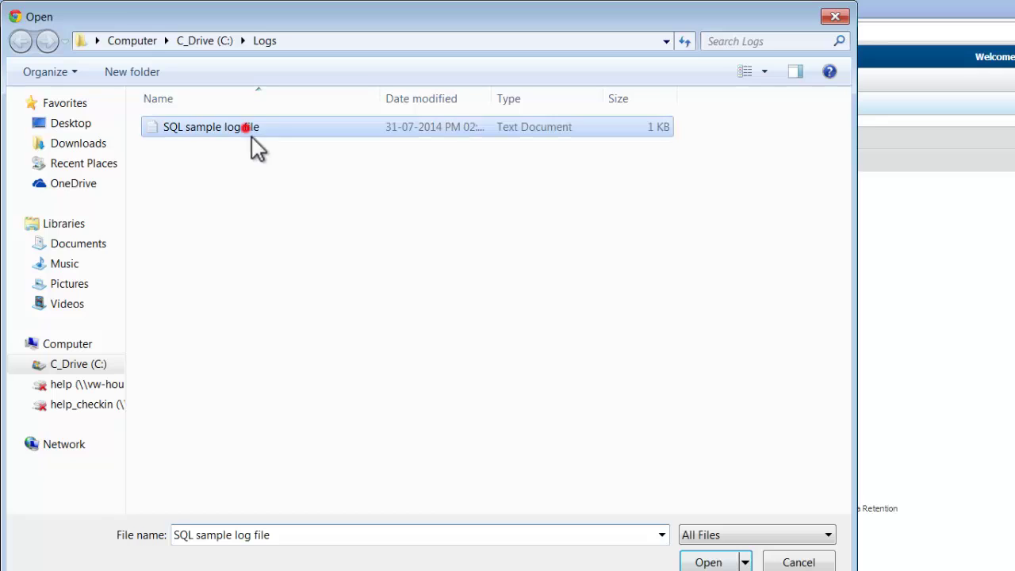
pyautogui.click(708, 562)
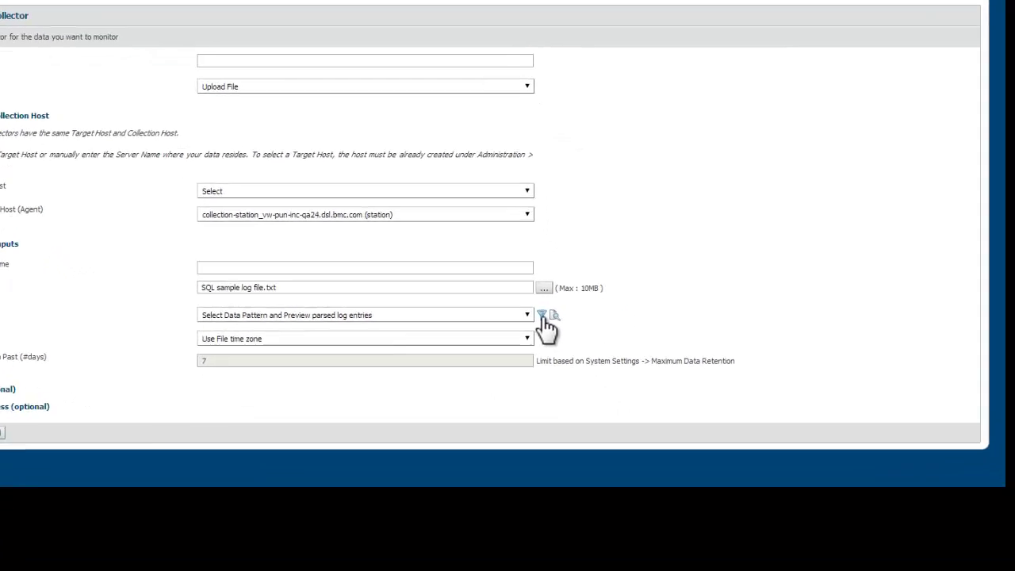
# - Auto-select the MySQL - Error pattern and preview how Records #1 and #2 parse
pyautogui.click(622, 402)
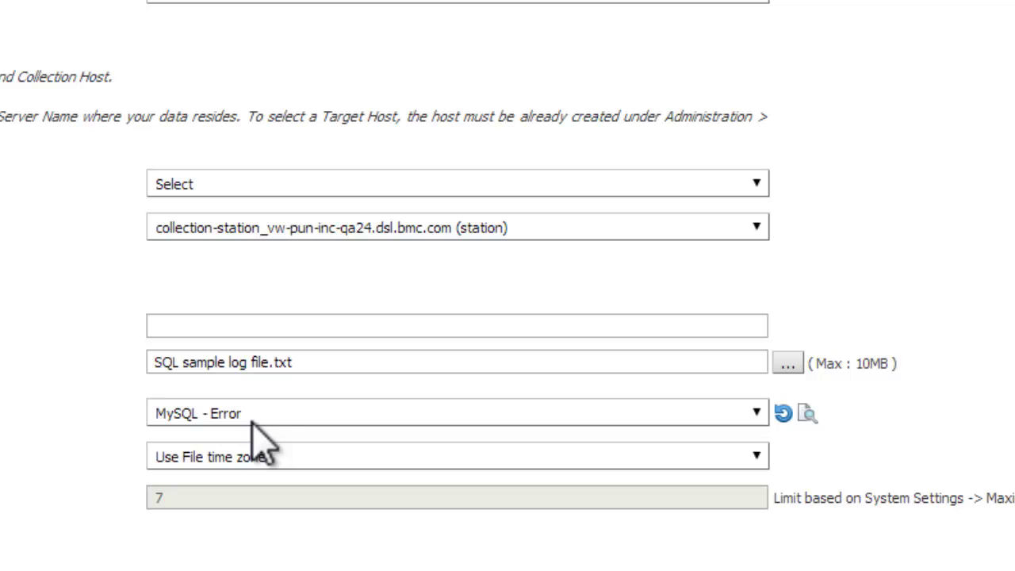
pyautogui.click(806, 413)
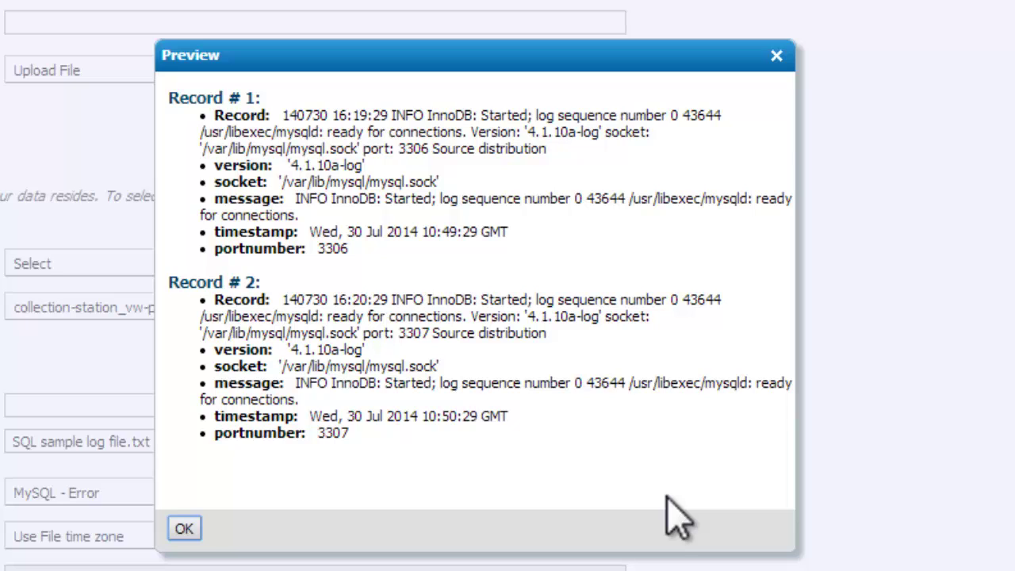
pyautogui.click(182, 528)
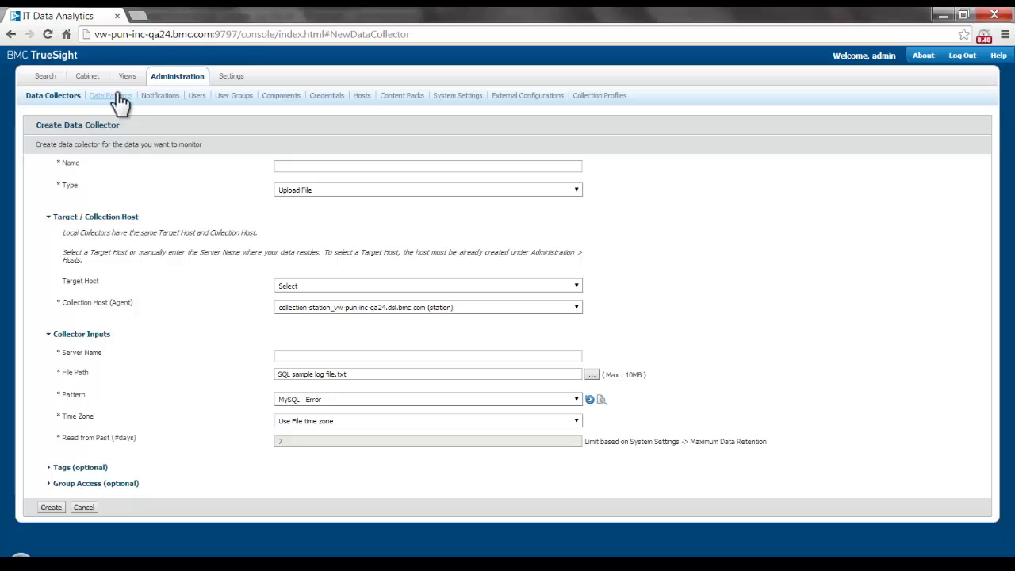
# - Search data patterns for 'mysql' and duplicate the MySQL - Error pattern
pyautogui.click(115, 95)
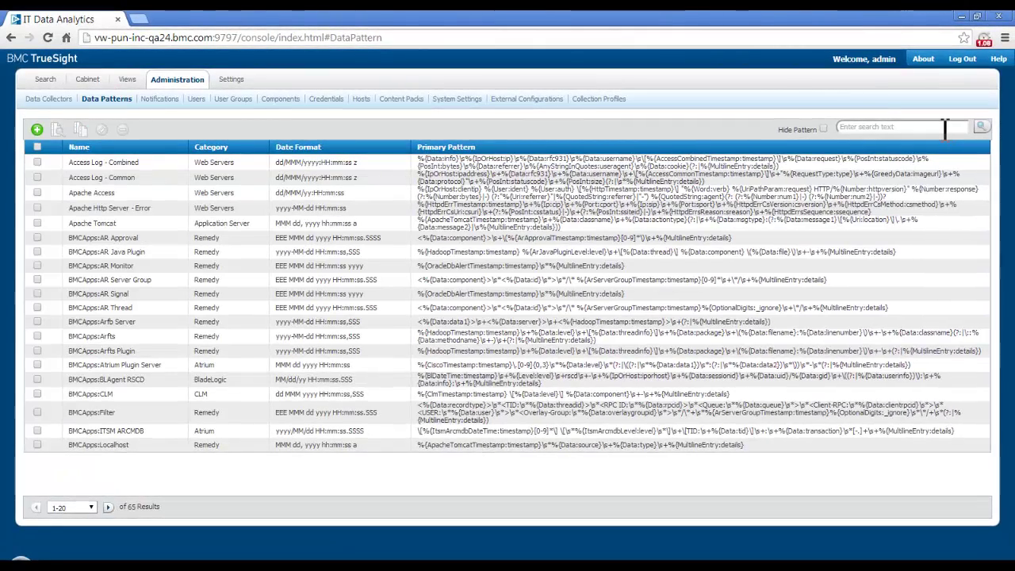
pyautogui.click(878, 127)
pyautogui.write('mysql')
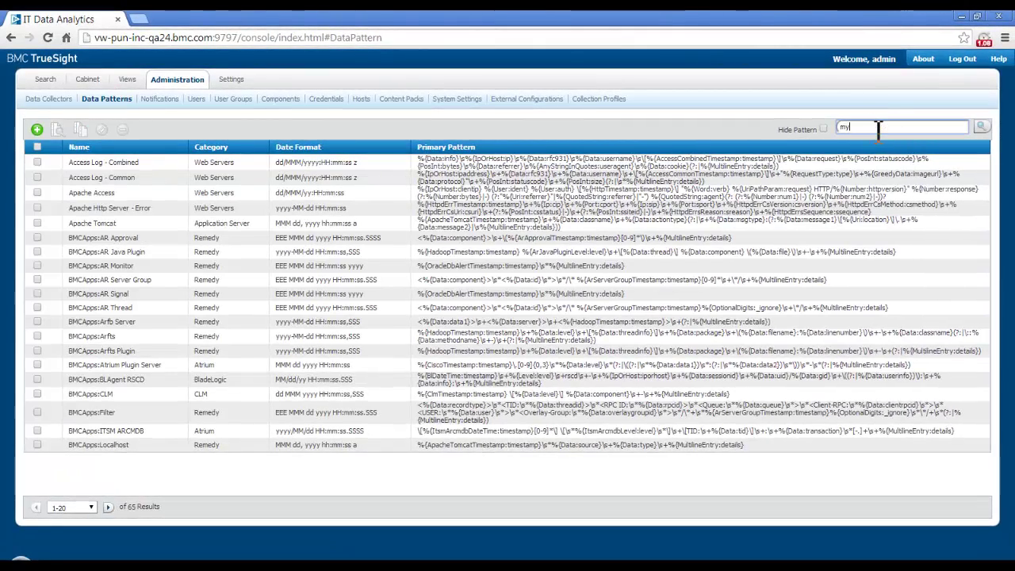
pyautogui.click(981, 126)
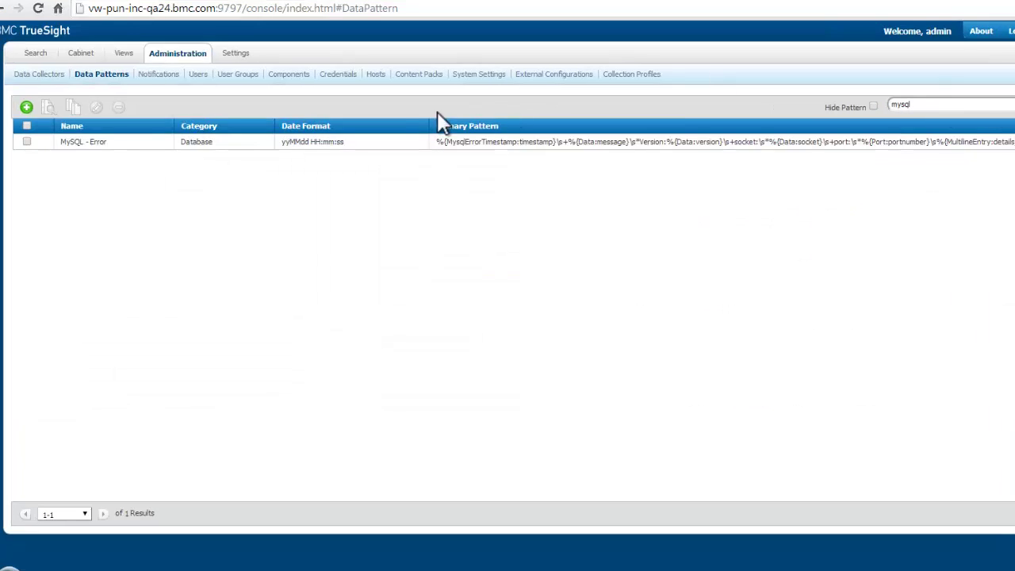
pyautogui.click(27, 141)
pyautogui.click(72, 107)
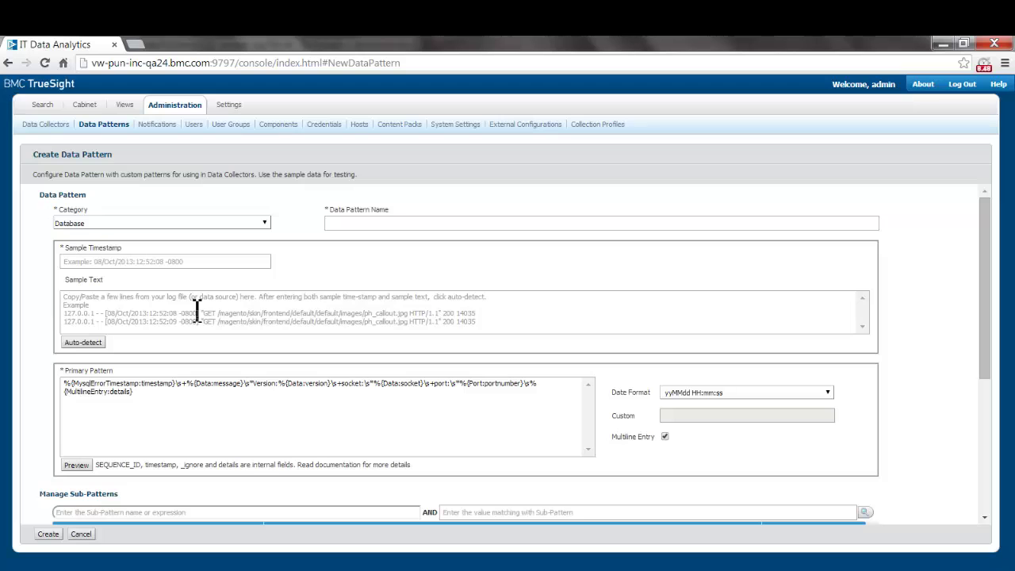
# - Copy the two sample log lines from the log file in Notepad++
pyautogui.hotkey('alt', 'Tab')
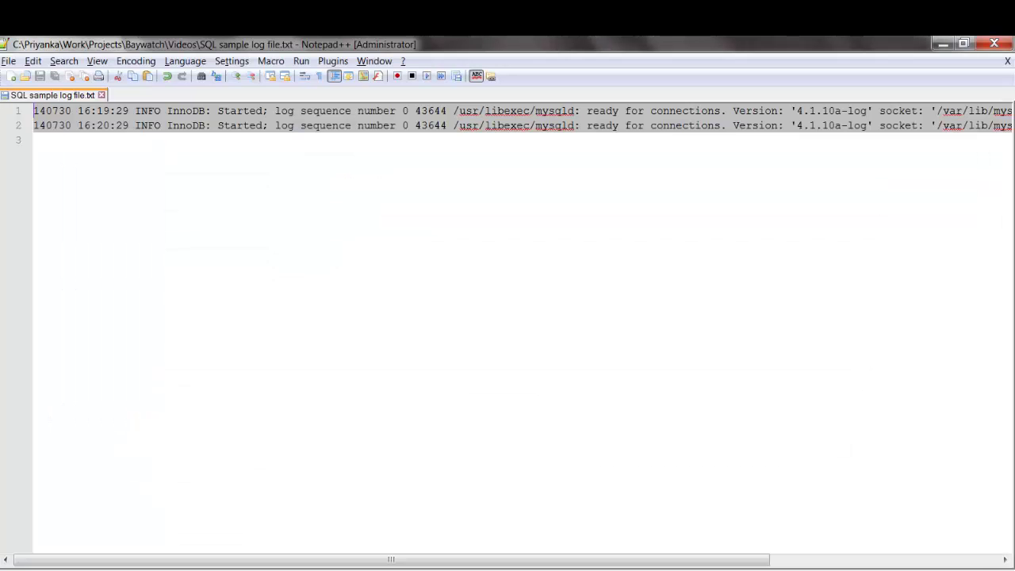
pyautogui.rightClick(282, 121)
pyautogui.click(313, 145)
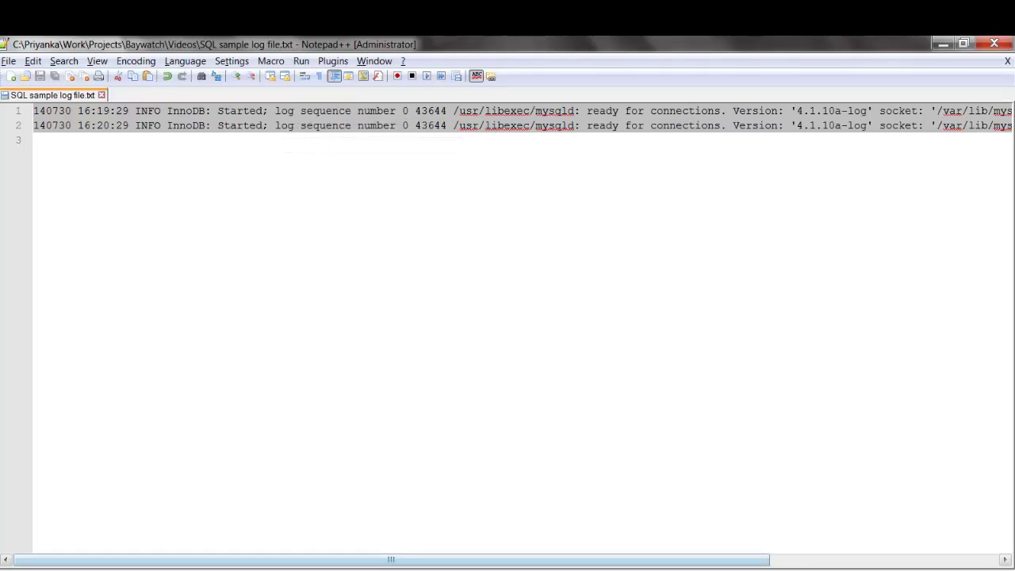
pyautogui.hotkey('alt', 'Tab')
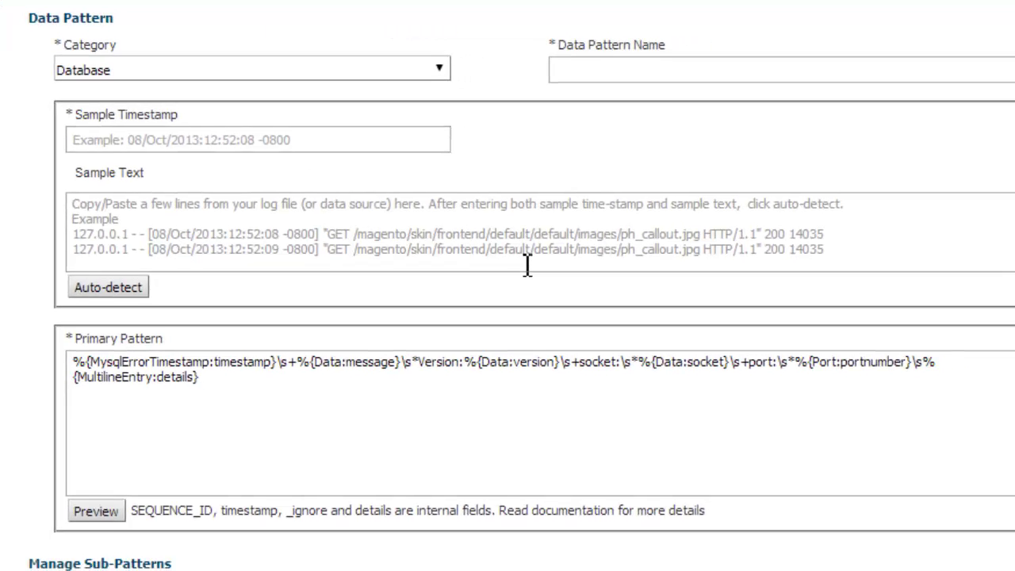
# - Paste the two log lines into the pattern's Sample Text
pyautogui.click(414, 153)
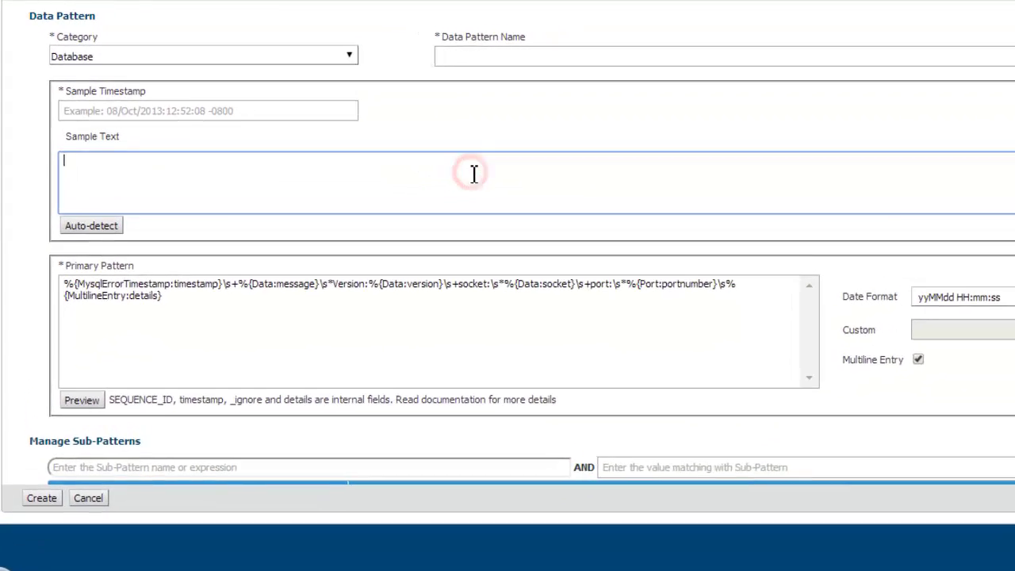
pyautogui.rightClick(473, 174)
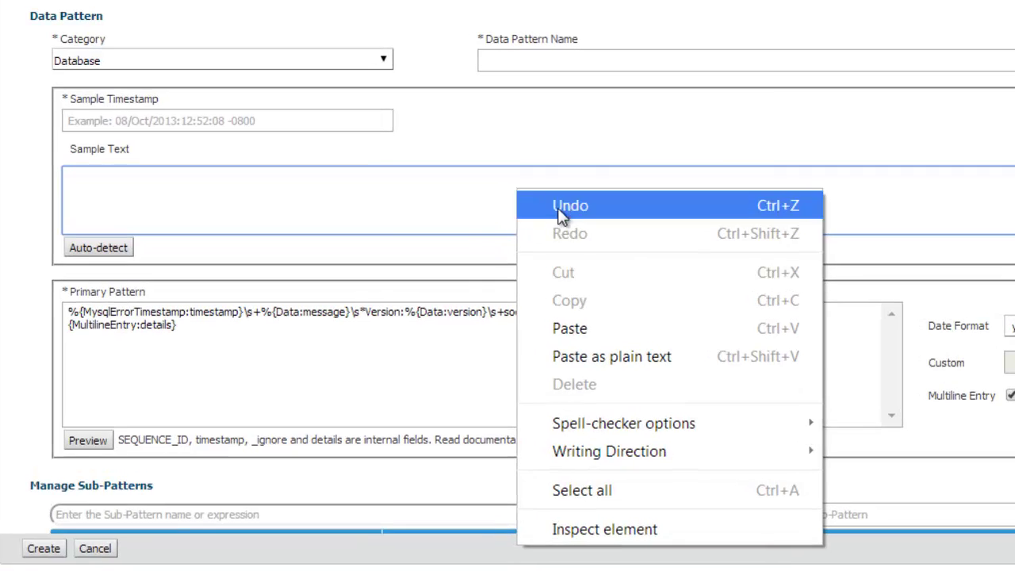
pyautogui.click(527, 301)
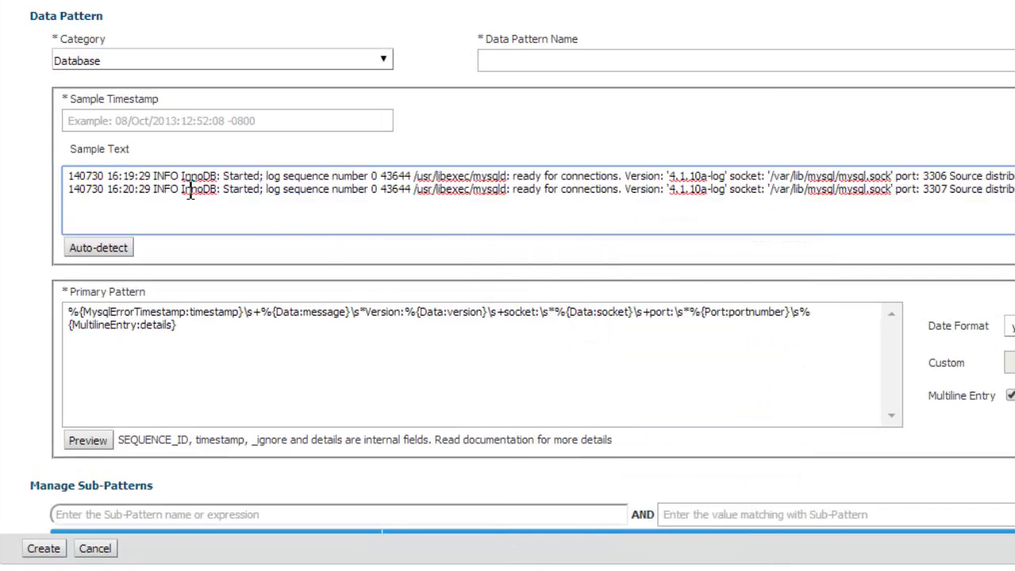
# - Set Sample Timestamp to 140730 16:20:29 and preview the validation results
pyautogui.moveTo(146, 190); pyautogui.dragTo(68, 197)
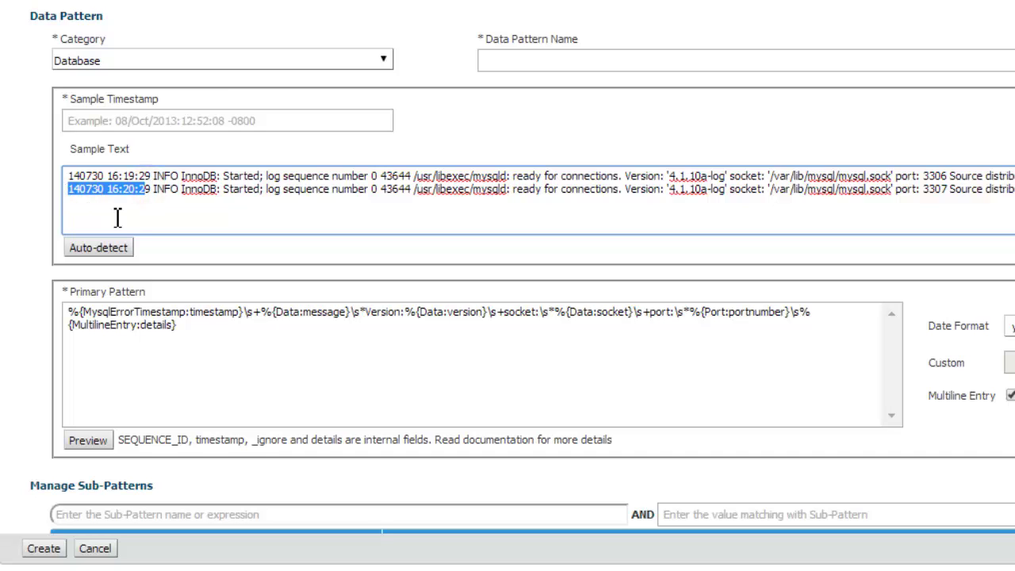
pyautogui.click(223, 115)
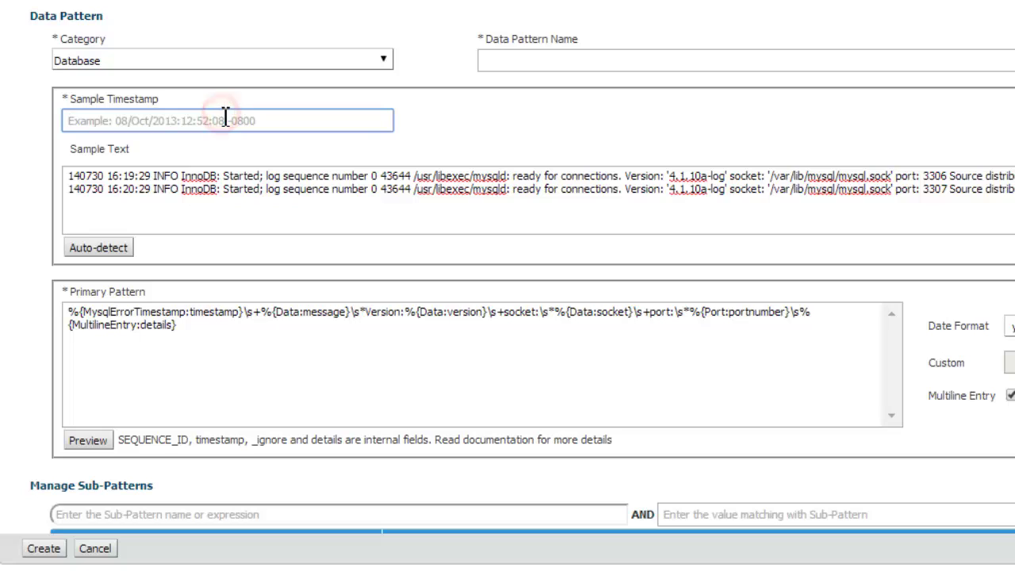
pyautogui.hotkey('ctrl', 'v')
pyautogui.write('9')
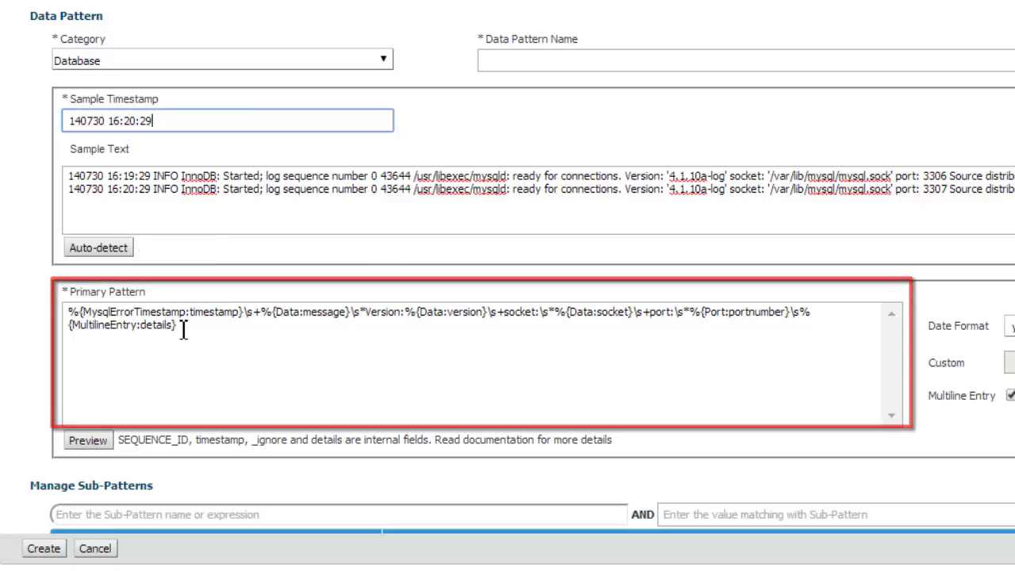
pyautogui.click(87, 441)
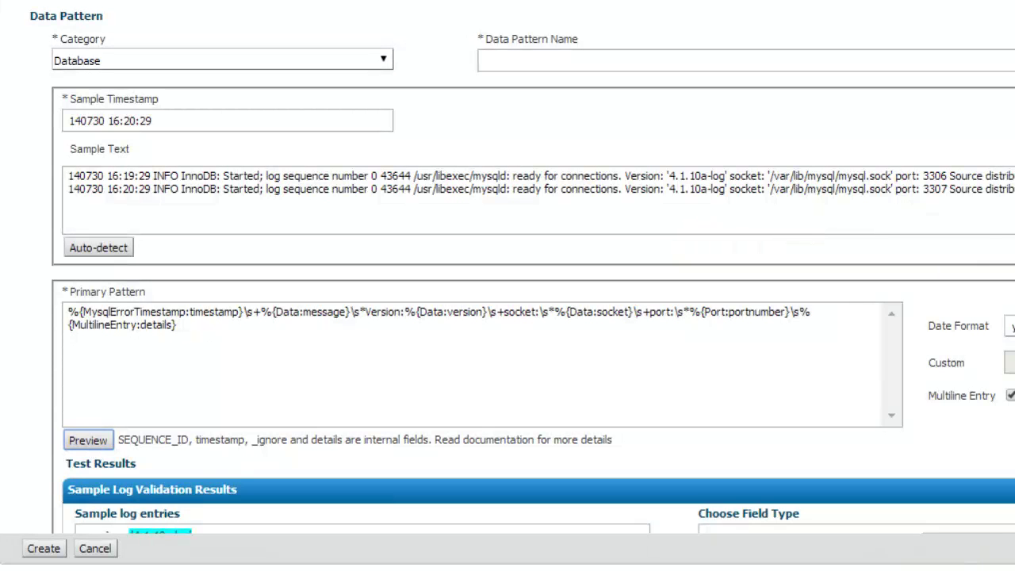
# - Insert %{Data:debuglevel} after the timestamp in the Primary Pattern and re-run Preview
pyautogui.scroll(-1, 507, 270)
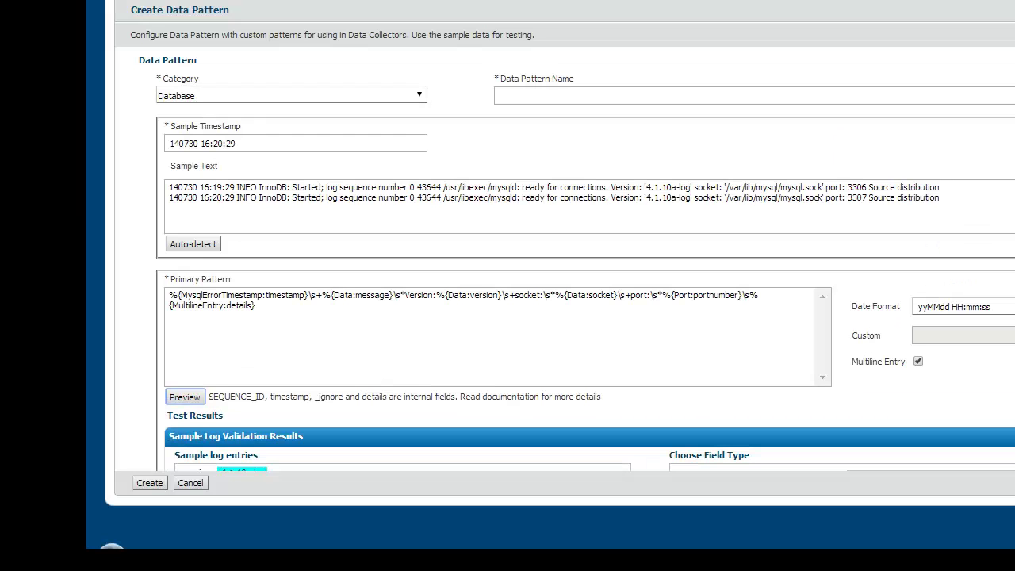
pyautogui.scroll(-1, 576, 264)
pyautogui.scroll(-1, 576, 264)
pyautogui.scroll(-1, 309, 355)
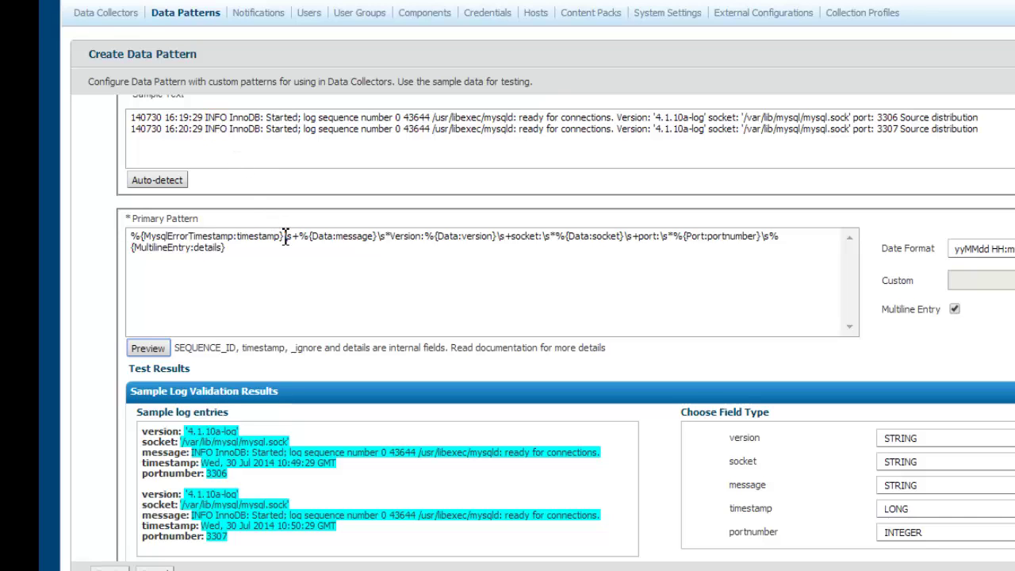
pyautogui.moveTo(285, 236); pyautogui.dragTo(379, 239)
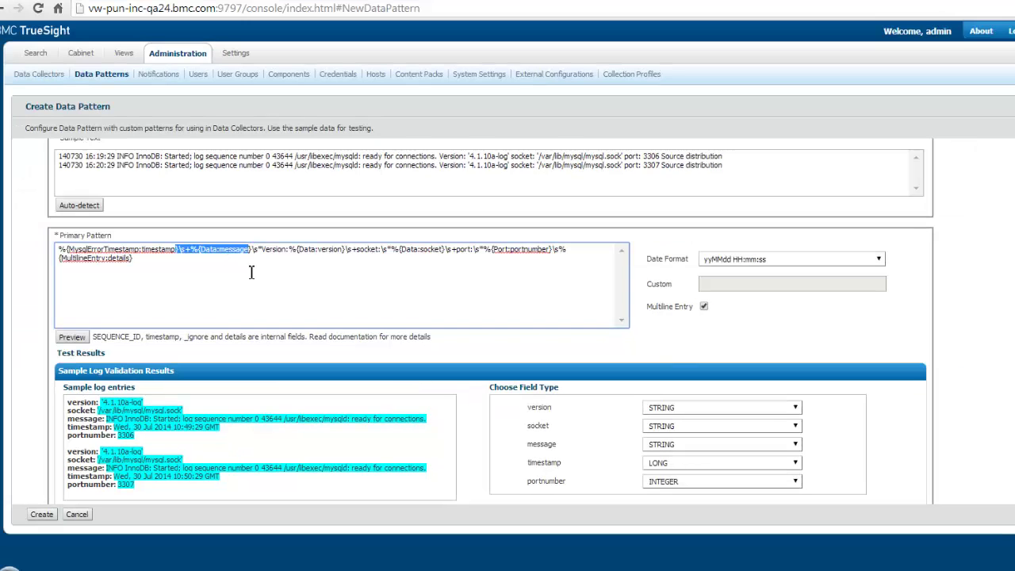
pyautogui.press('Left')
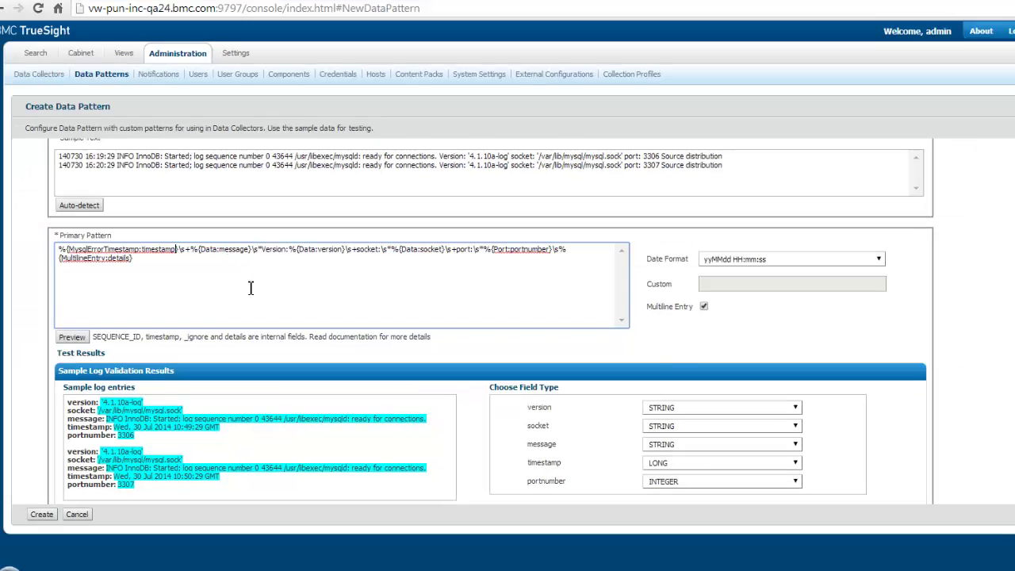
pyautogui.hotkey('ctrl', 'v')
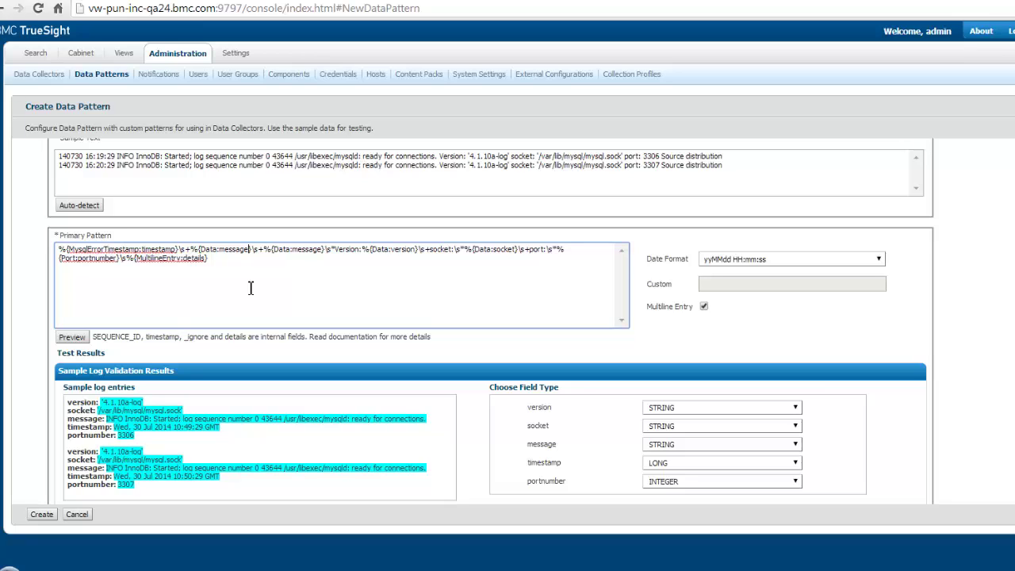
pyautogui.press('BackSpace')
pyautogui.press('BackSpace')
pyautogui.press('BackSpace')
pyautogui.press('BackSpace')
pyautogui.press('BackSpace')
pyautogui.press('BackSpace')
pyautogui.press('BackSpace')
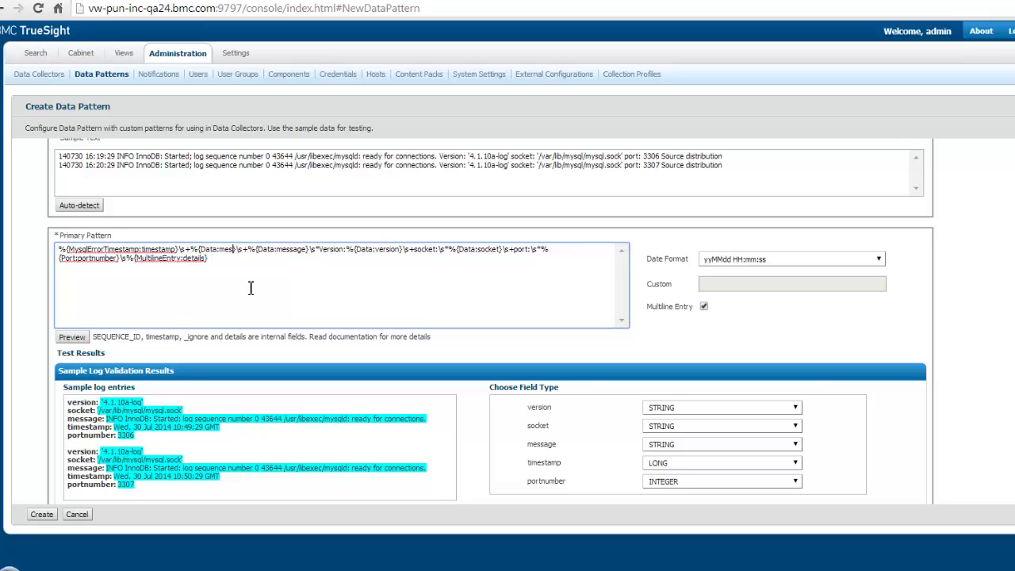
pyautogui.write('debugle')
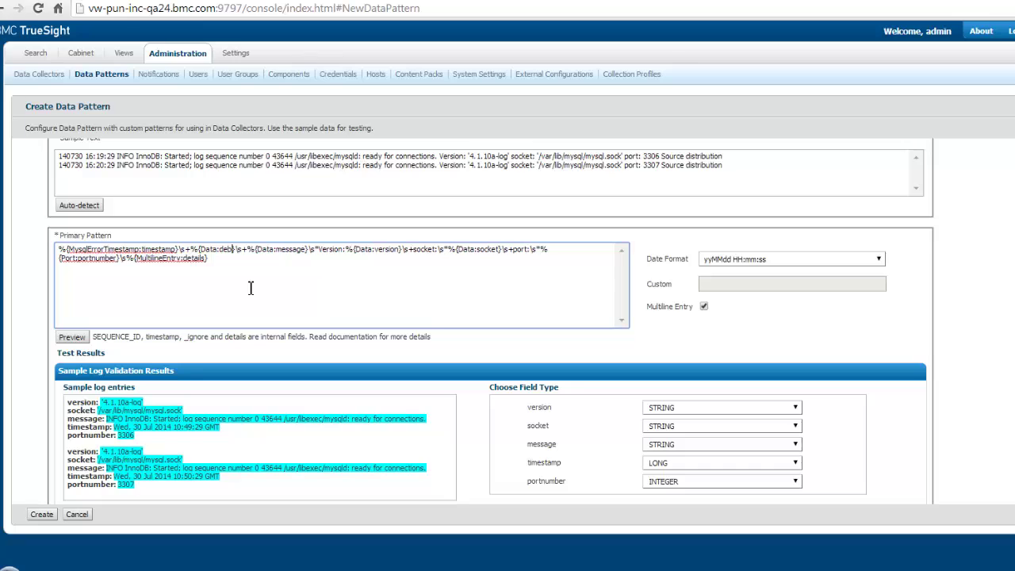
pyautogui.write('vel')
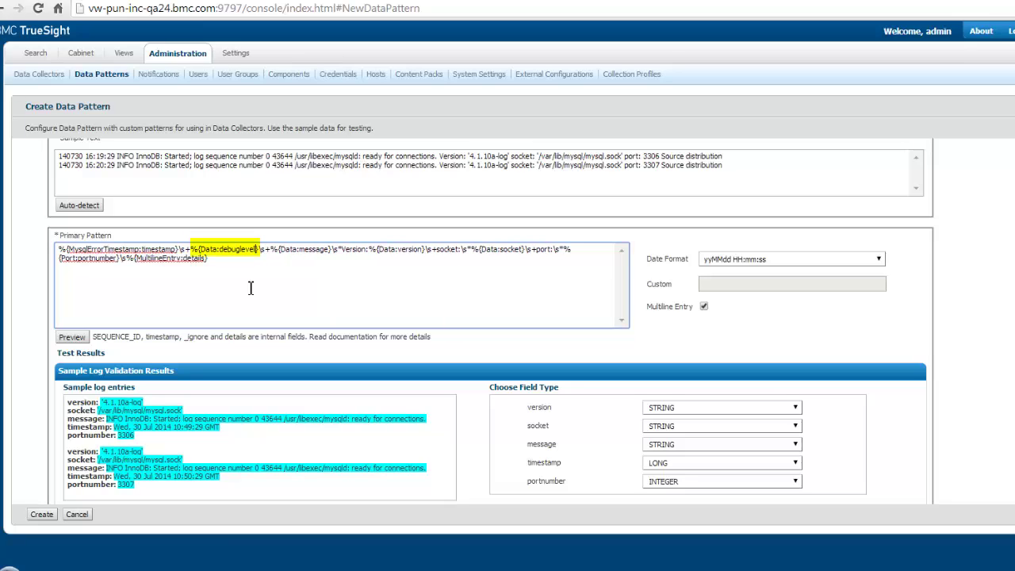
pyautogui.click(236, 253)
pyautogui.click(77, 338)
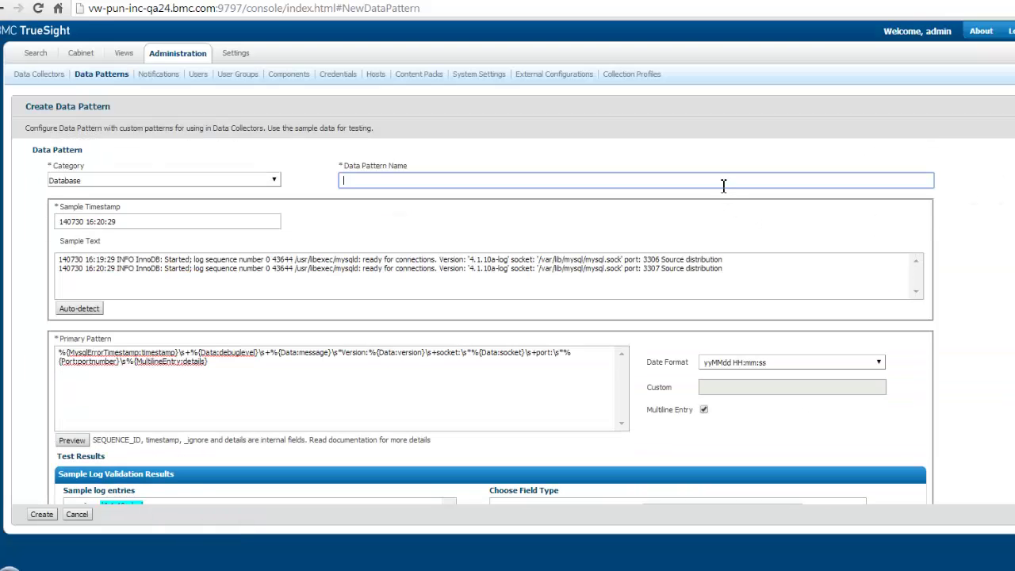
# - Create the data pattern named 'MySQL Error Clone' and return to Data Collectors
pyautogui.click(723, 185)
pyautogui.write('MySQL Error Clone')
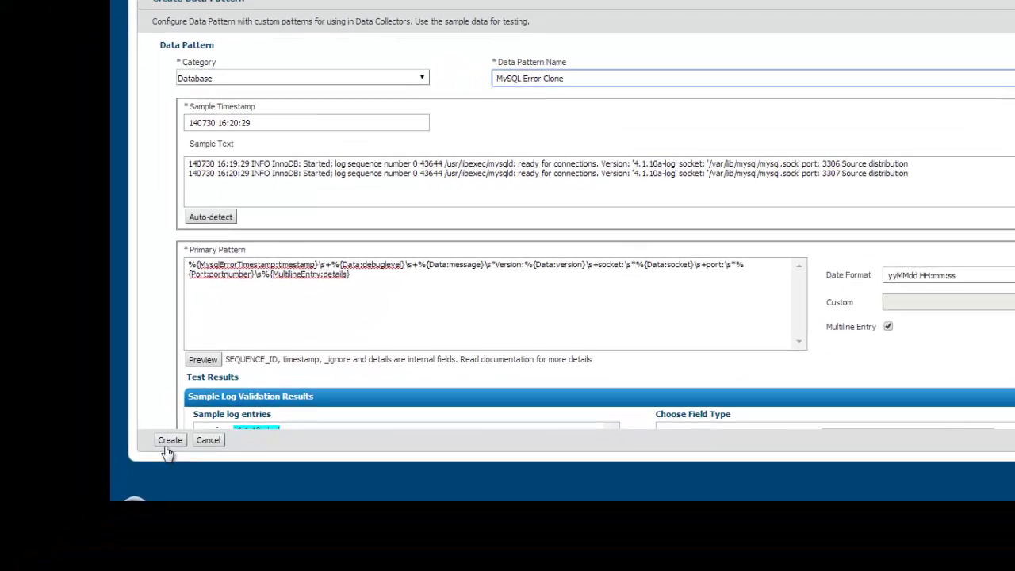
pyautogui.click(68, 498)
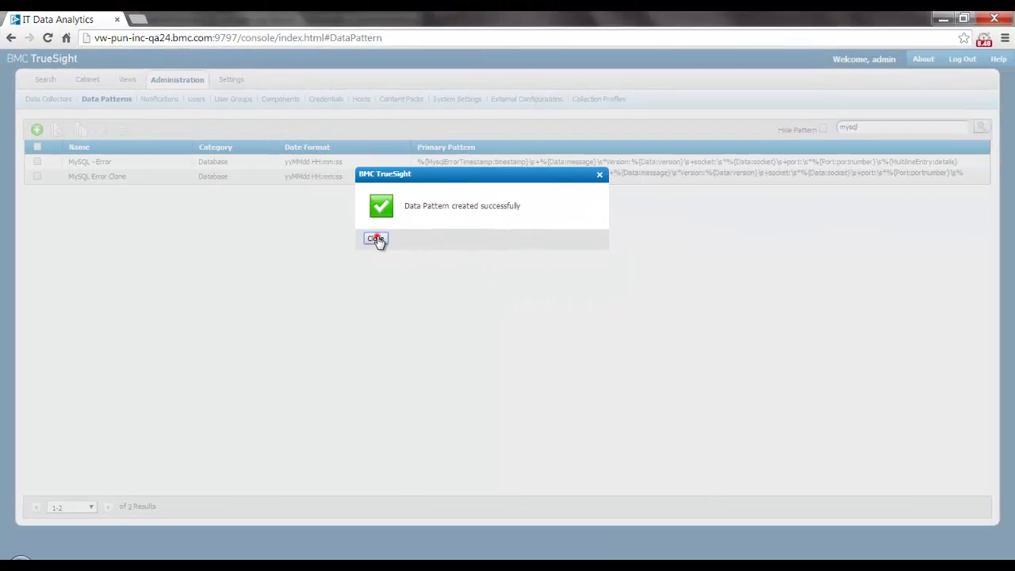
pyautogui.click(376, 239)
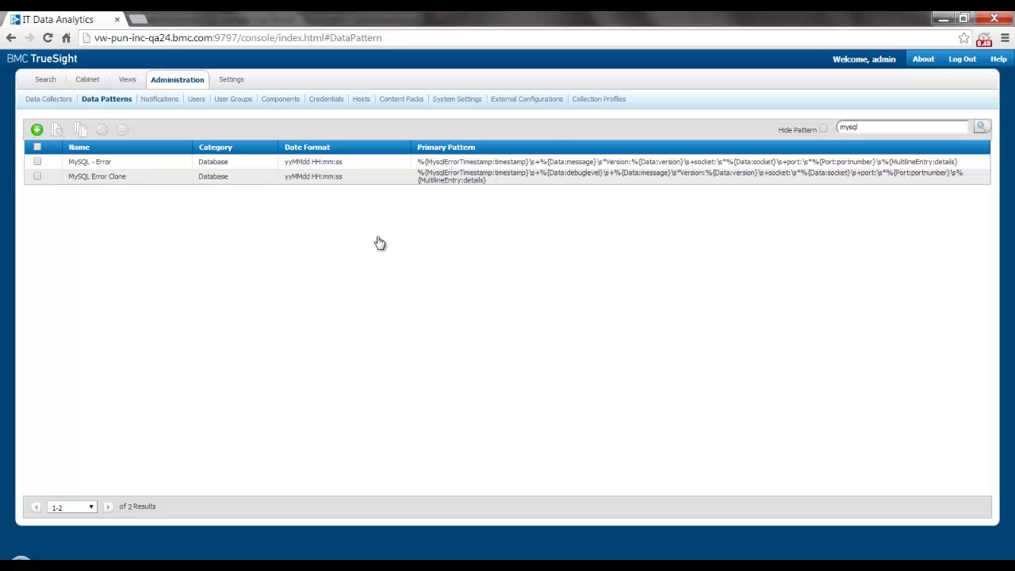
pyautogui.click(52, 96)
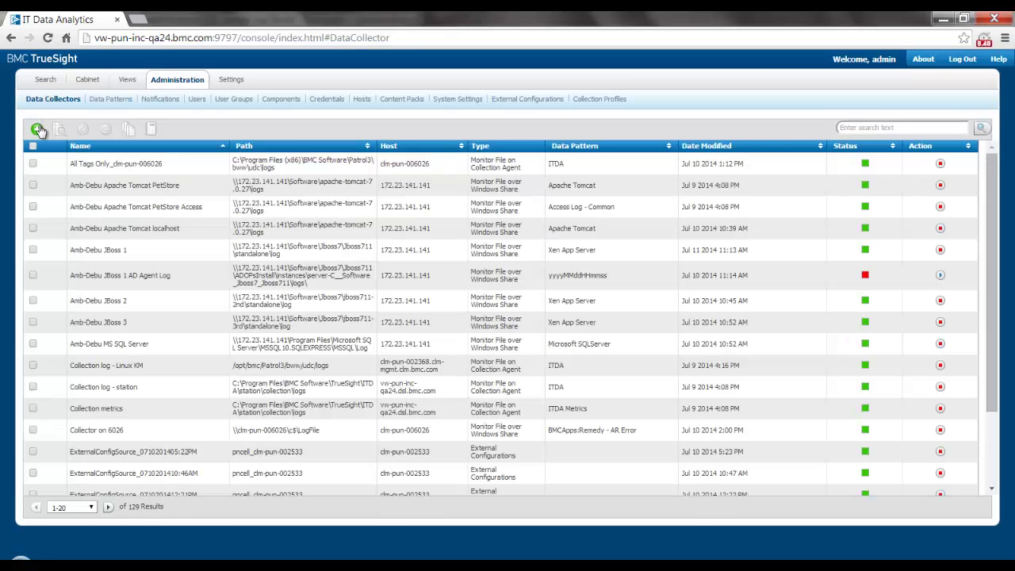
# - Start an Upload File collector named MySQL Error Log on server MyServer
pyautogui.click(37, 128)
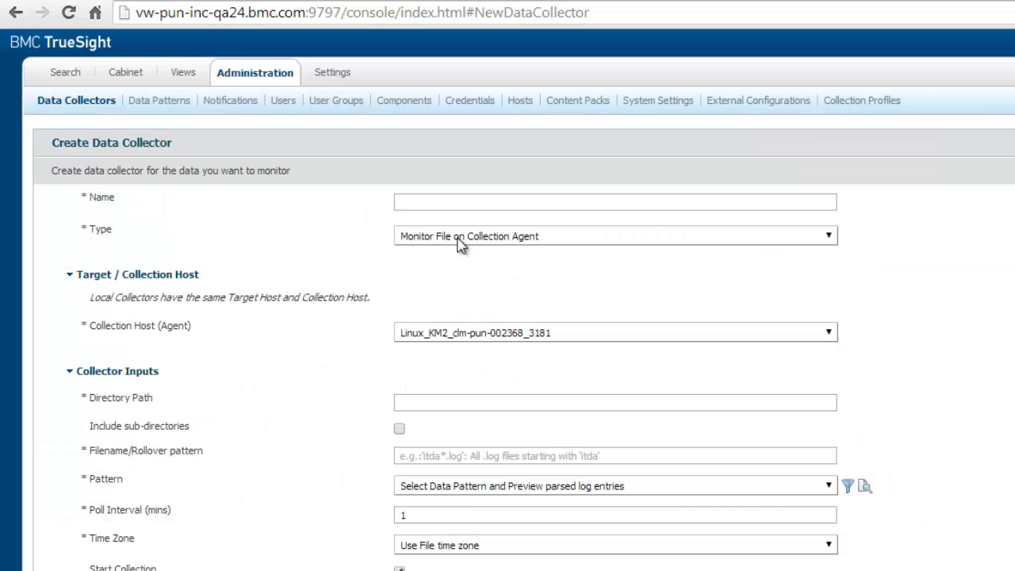
pyautogui.click(480, 231)
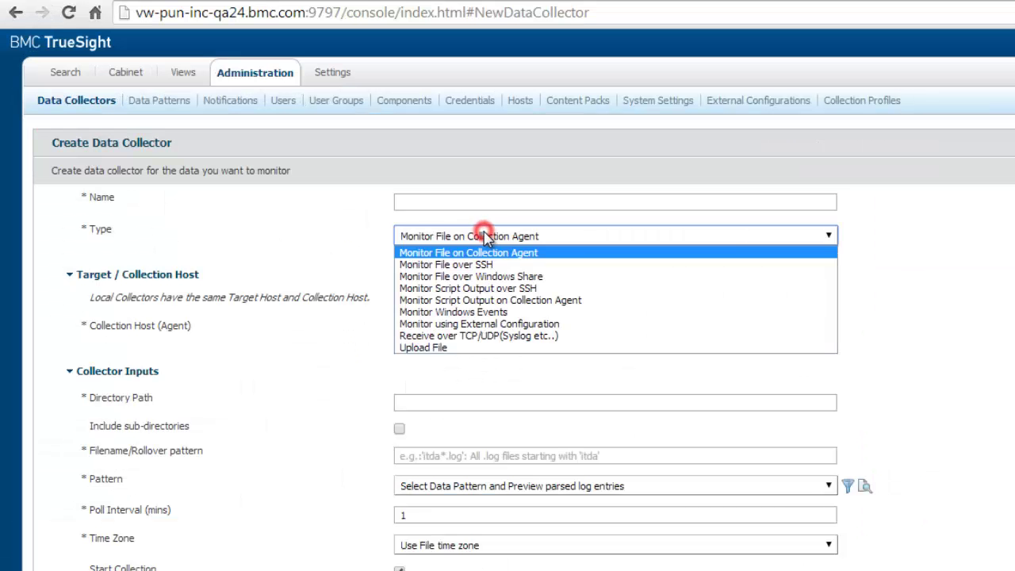
pyautogui.click(481, 349)
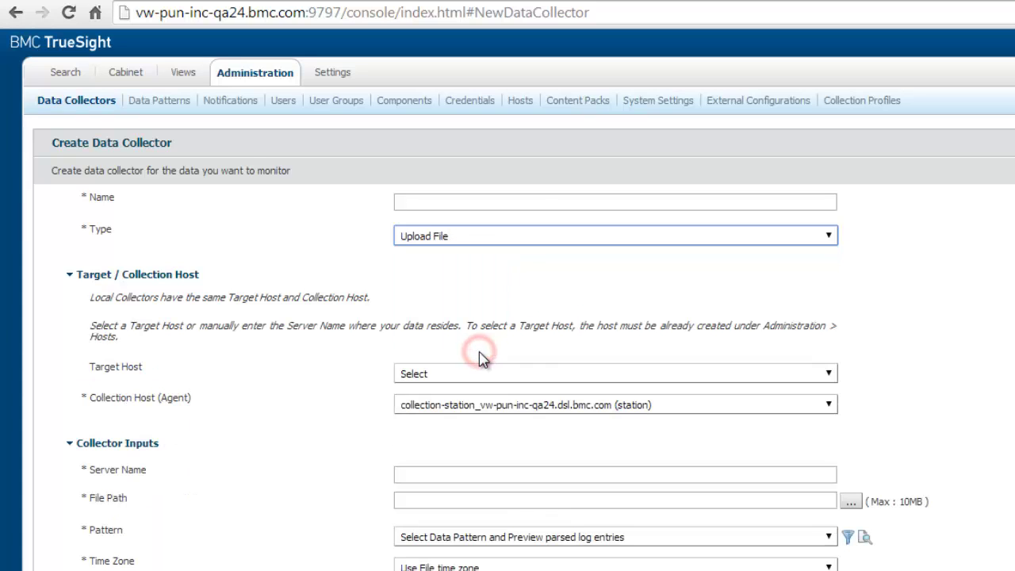
pyautogui.click(542, 202)
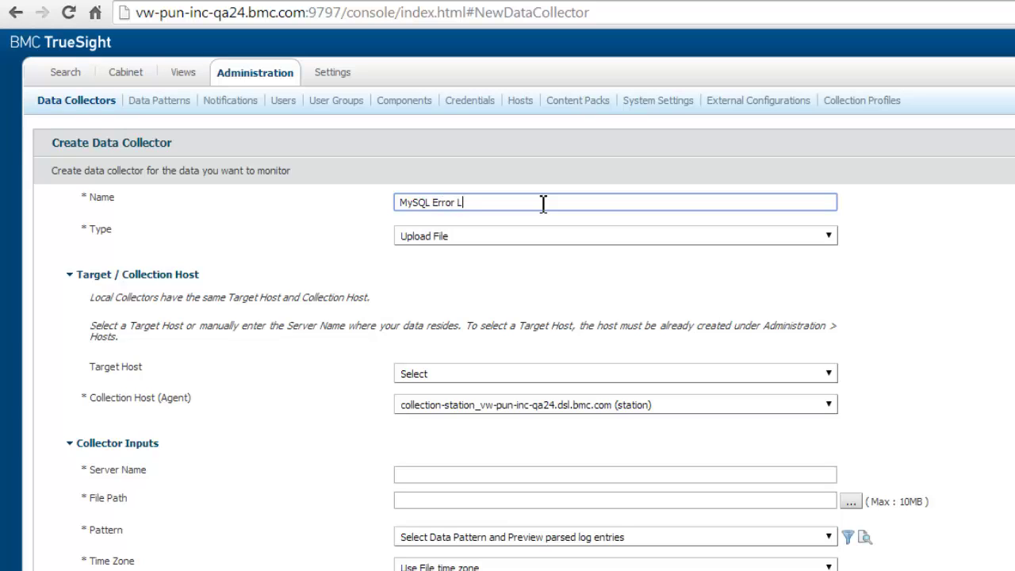
pyautogui.click(642, 474)
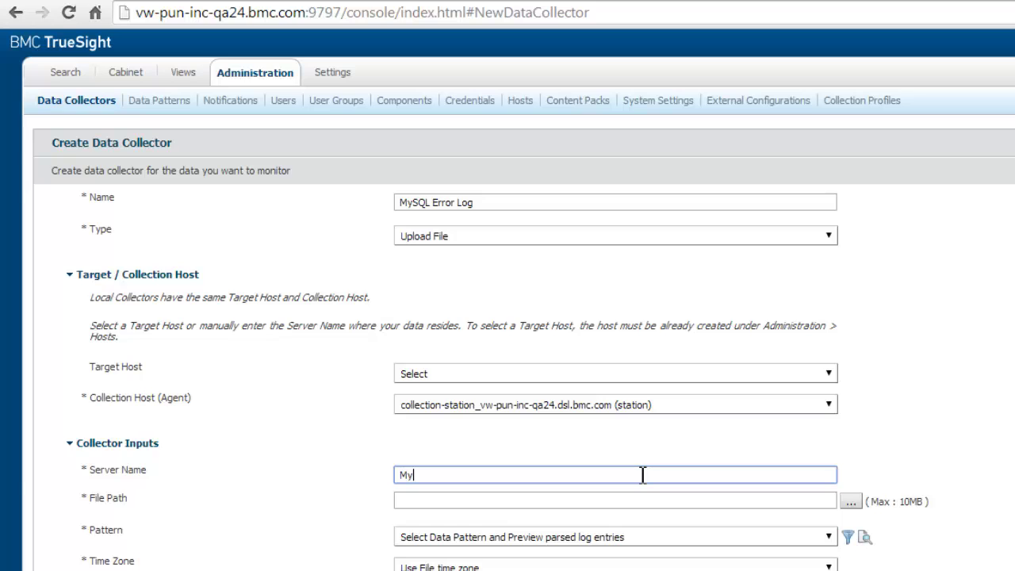
# - Choose C:\Logs\SQL sample log file.txt as the file to upload
pyautogui.click(850, 501)
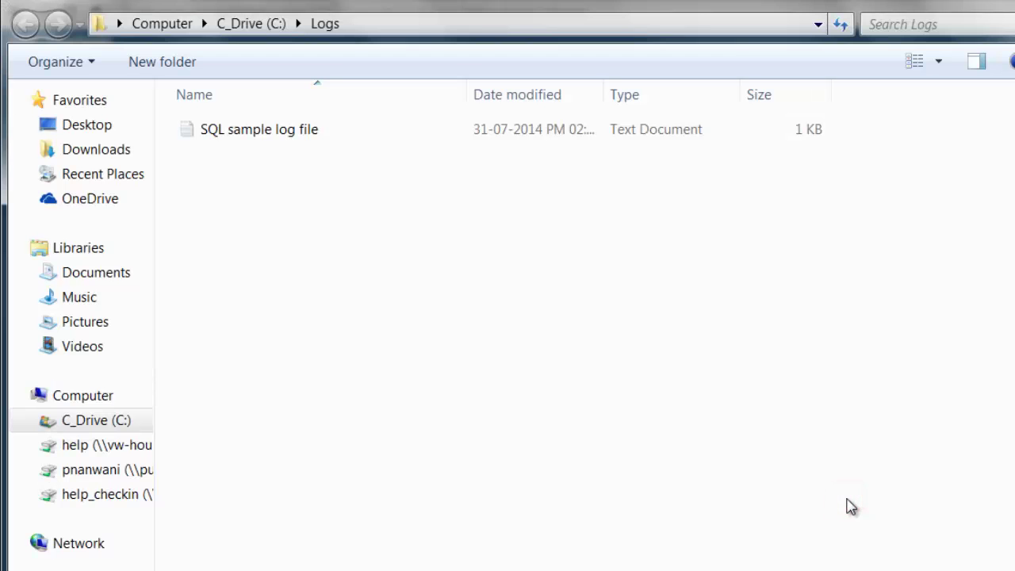
pyautogui.click(255, 132)
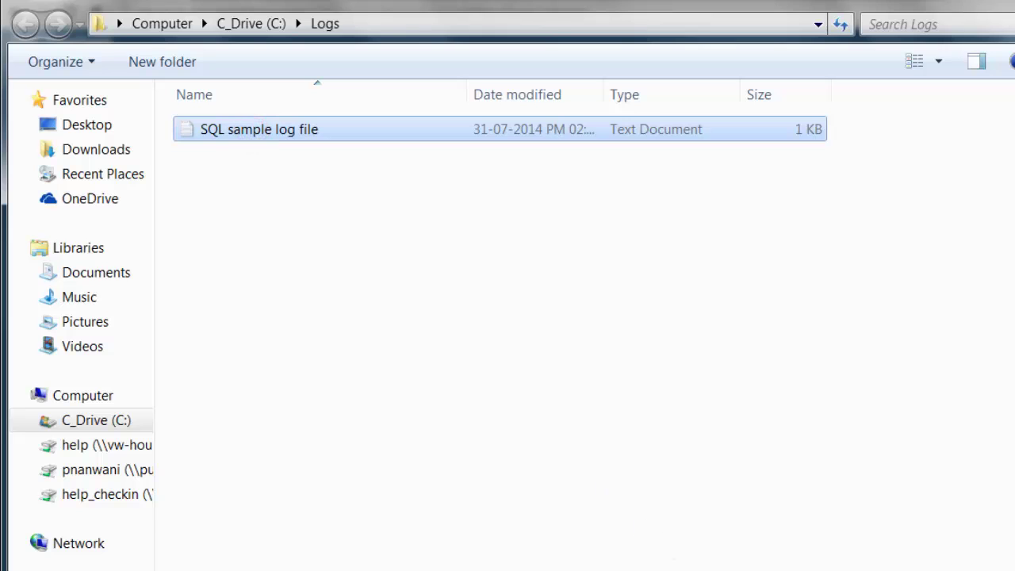
pyautogui.press('Return')
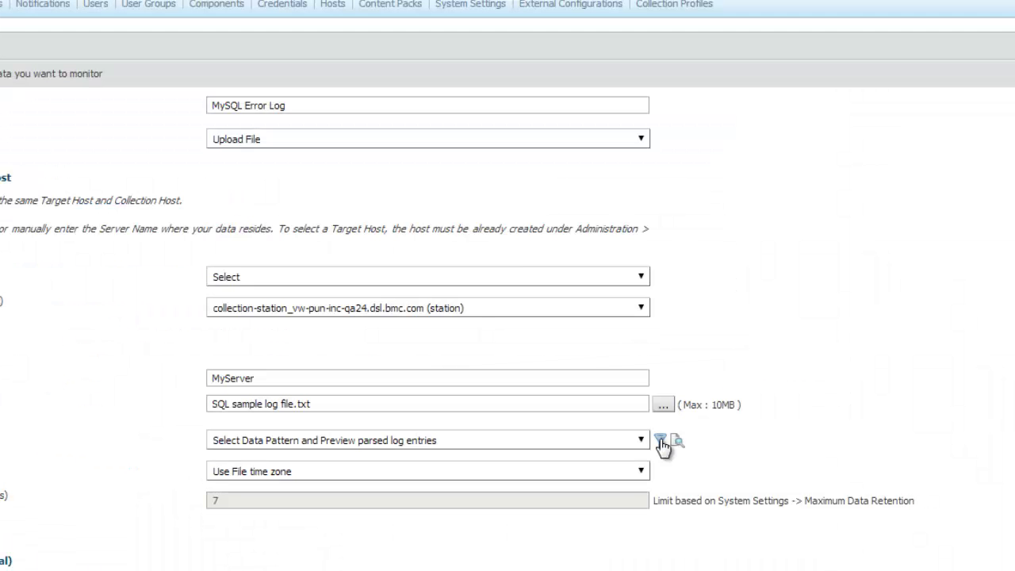
# - Set the collector's data pattern to MySQL Error Clone
pyautogui.click(848, 538)
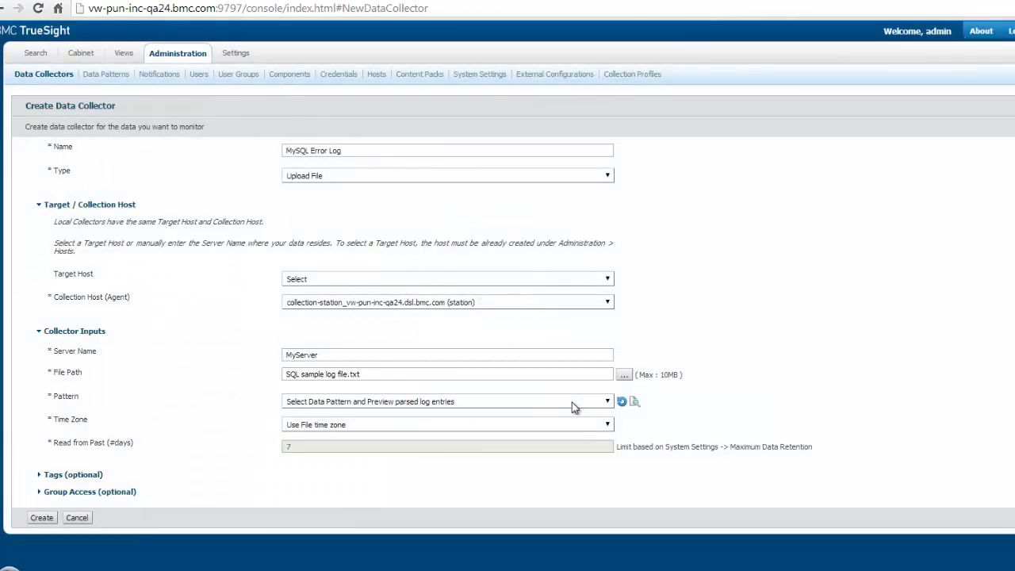
pyautogui.click(571, 402)
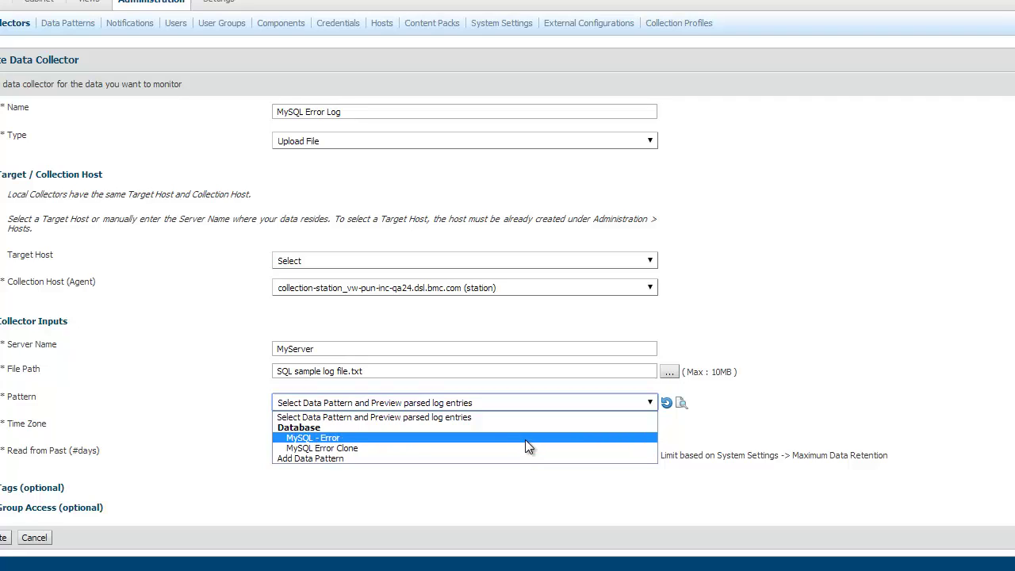
pyautogui.click(397, 449)
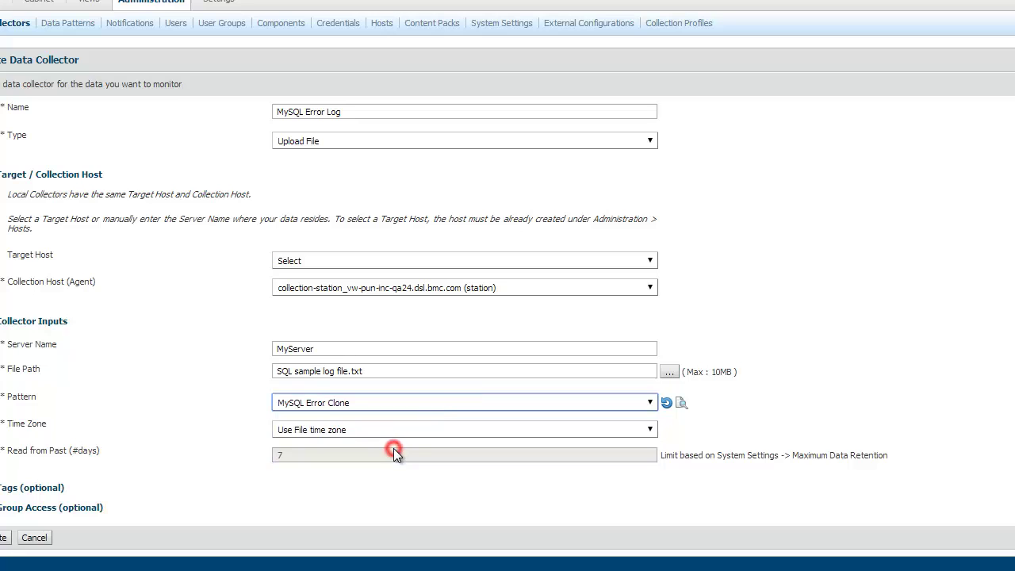
# - Preview the parsed log entries, then create the MySQL Error Log collector
pyautogui.click(681, 402)
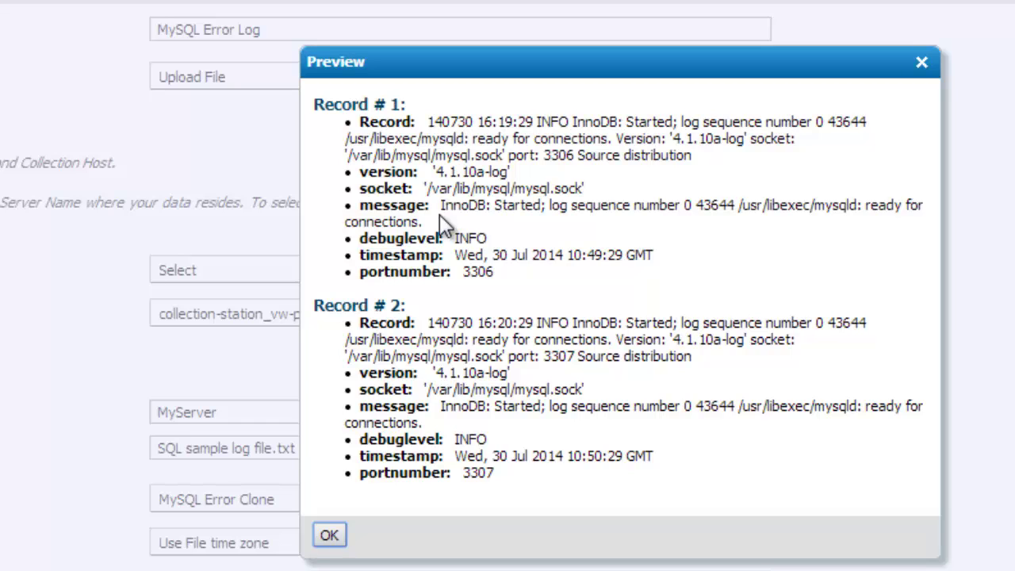
pyautogui.click(329, 535)
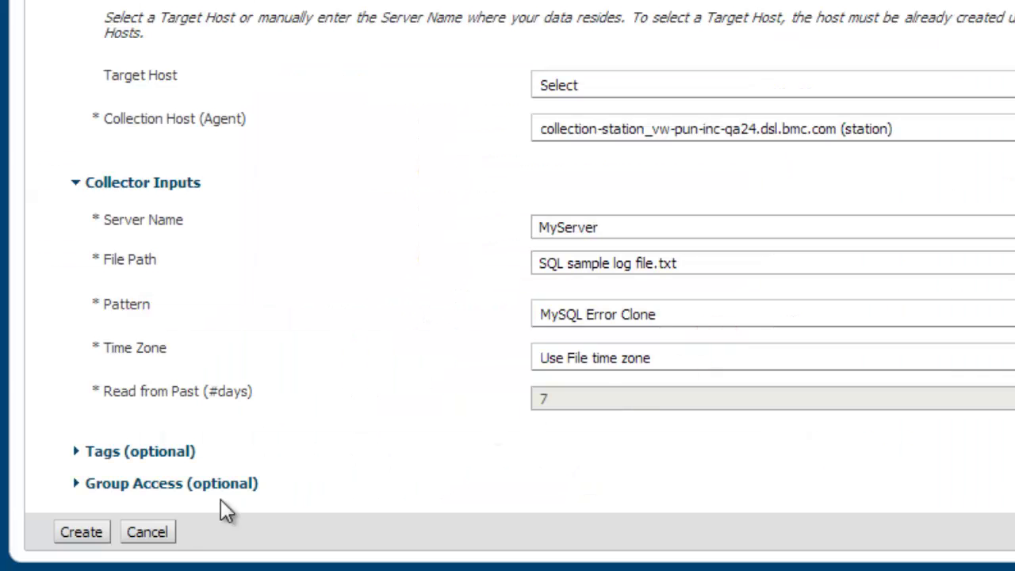
pyautogui.click(84, 531)
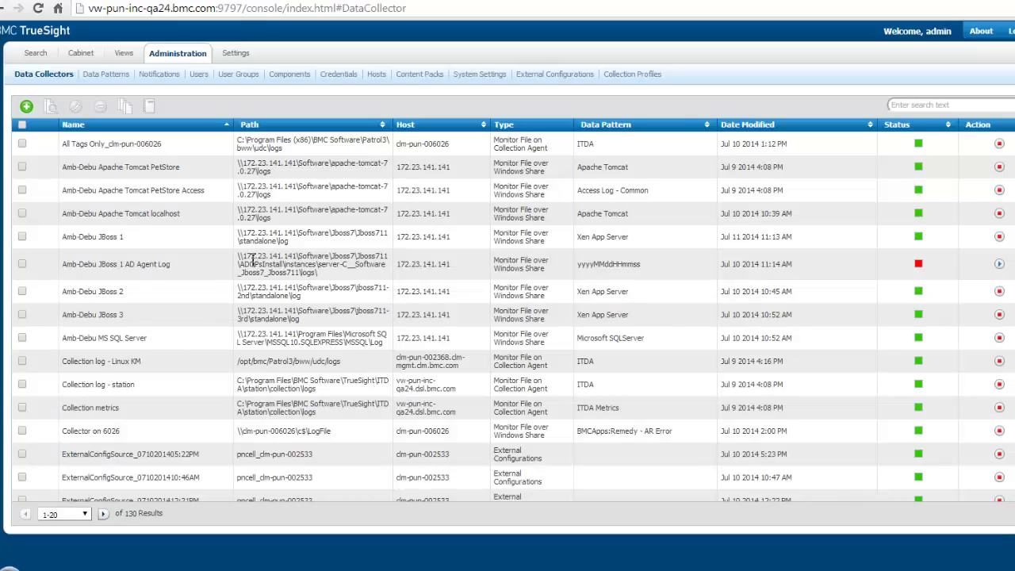
# - Search for 'InnoDB' over the last 24 hours
pyautogui.click(38, 54)
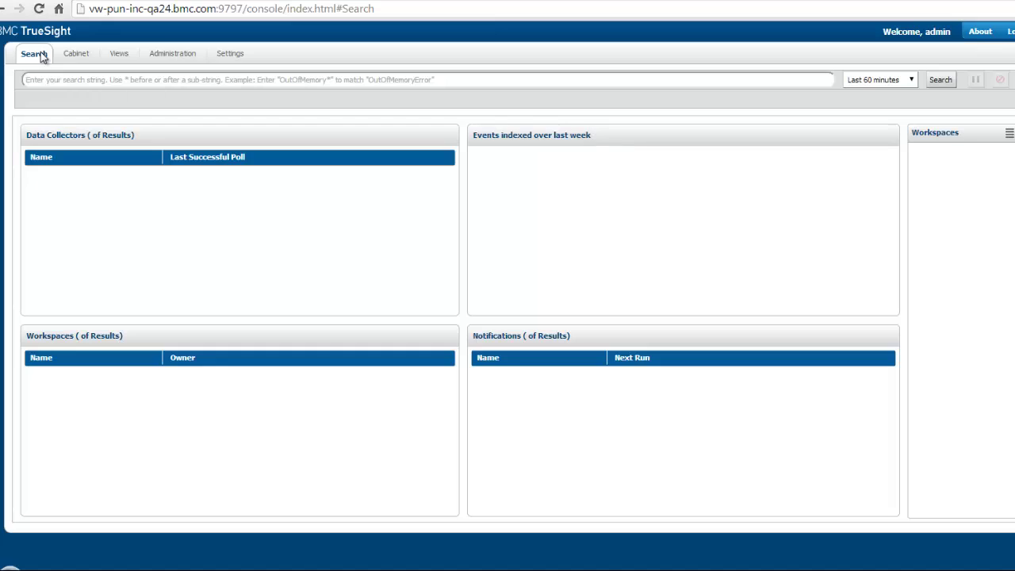
pyautogui.click(93, 79)
pyautogui.write('InnoDB')
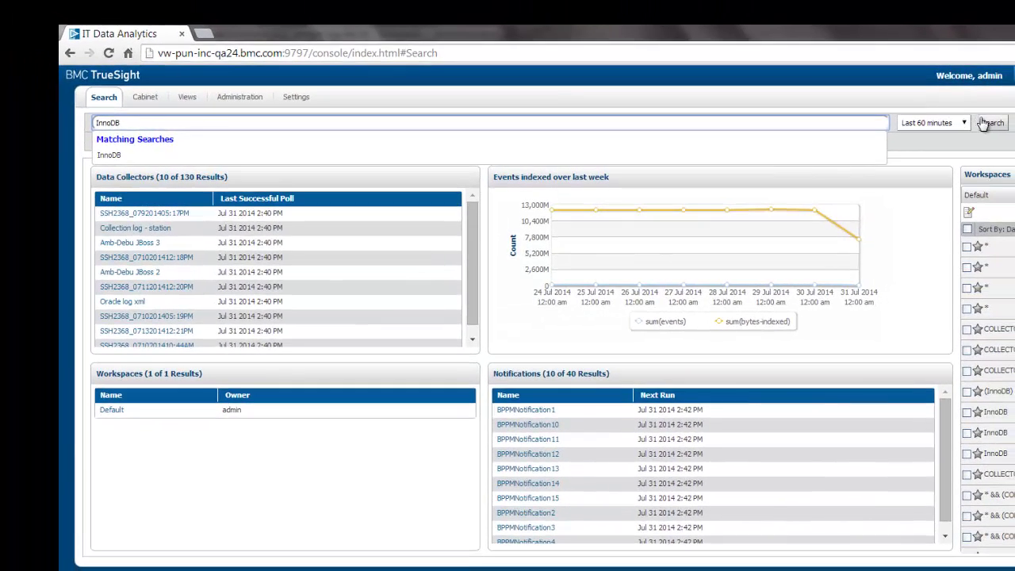
pyautogui.click(958, 127)
pyautogui.click(941, 149)
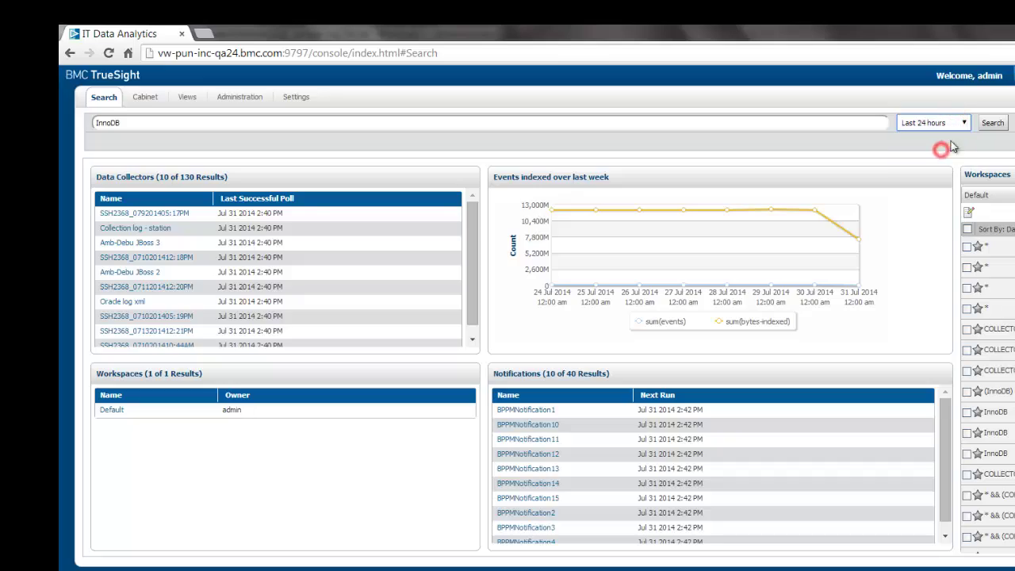
pyautogui.click(990, 125)
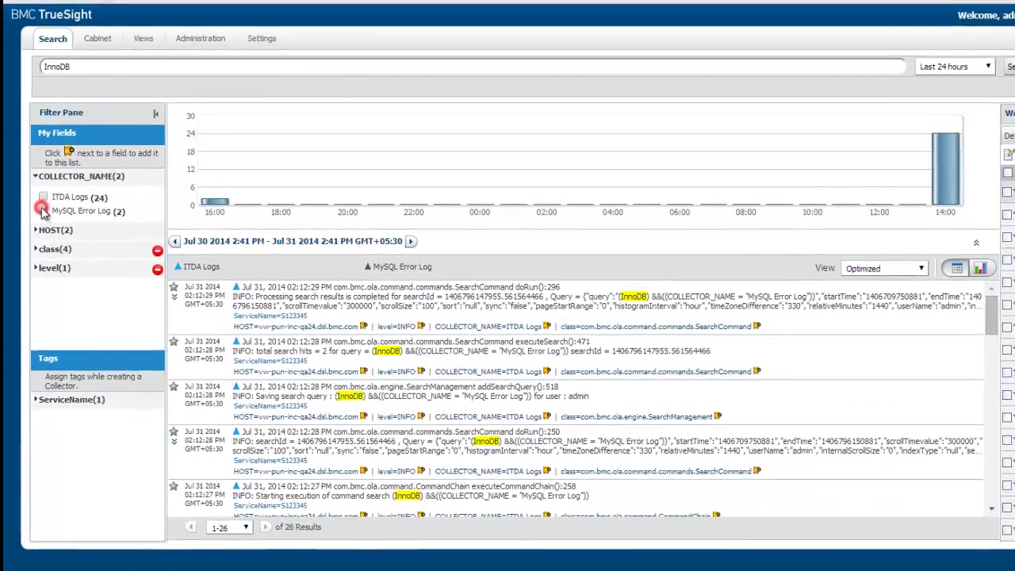
# - Filter results to the MySQL Error Log collector and switch to the Detailed view
pyautogui.click(42, 210)
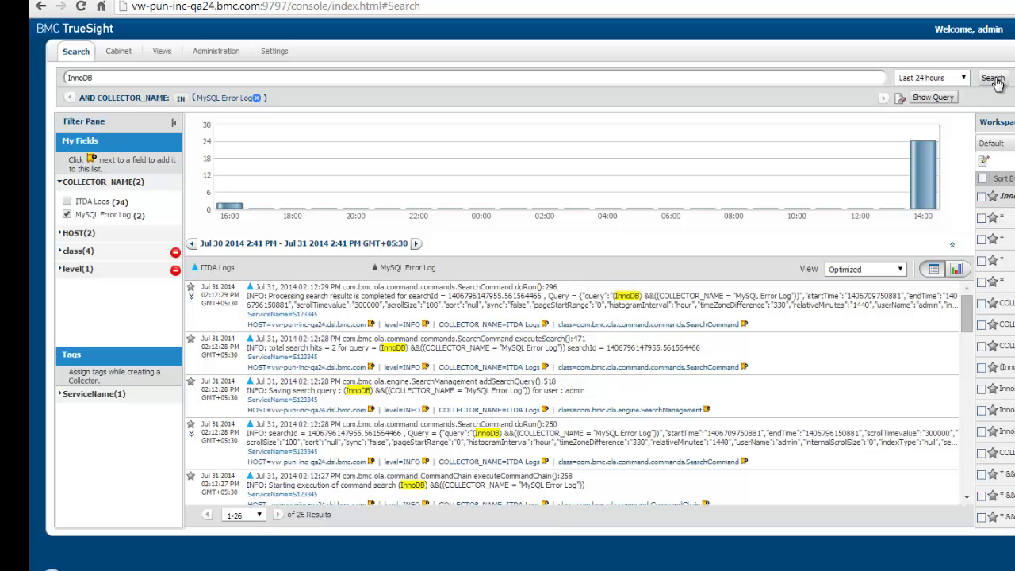
pyautogui.click(994, 79)
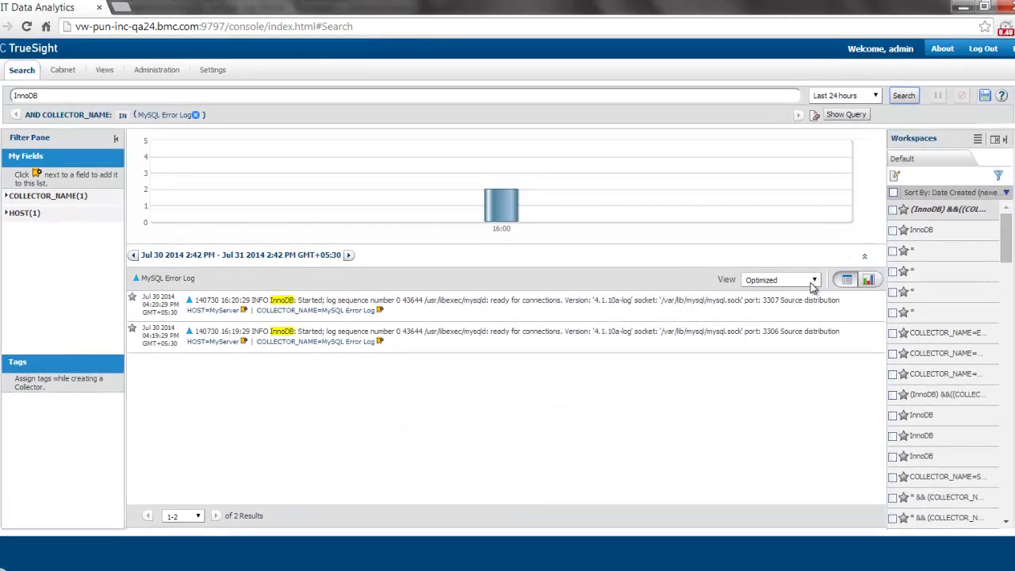
pyautogui.click(813, 281)
pyautogui.click(799, 292)
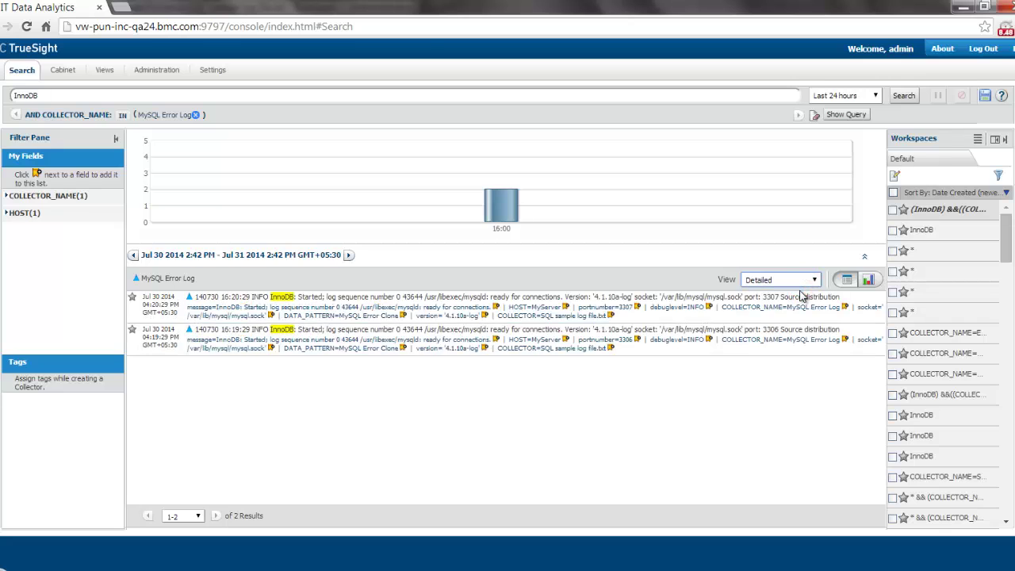